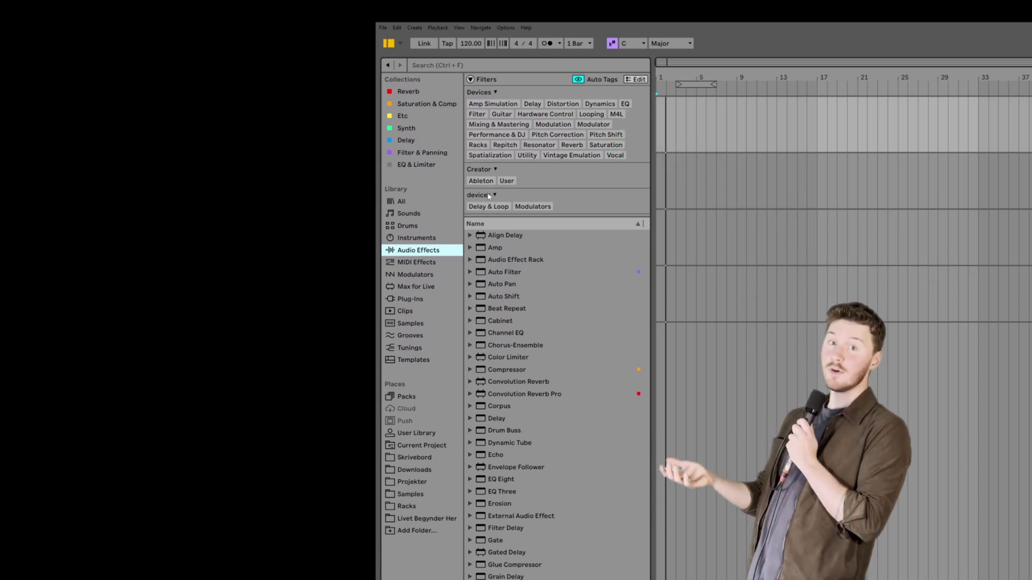
- Browse the library categories from Sounds and Drums through Plug-ins, Clips and Samples
left_click(422, 214)
left_click(419, 226)
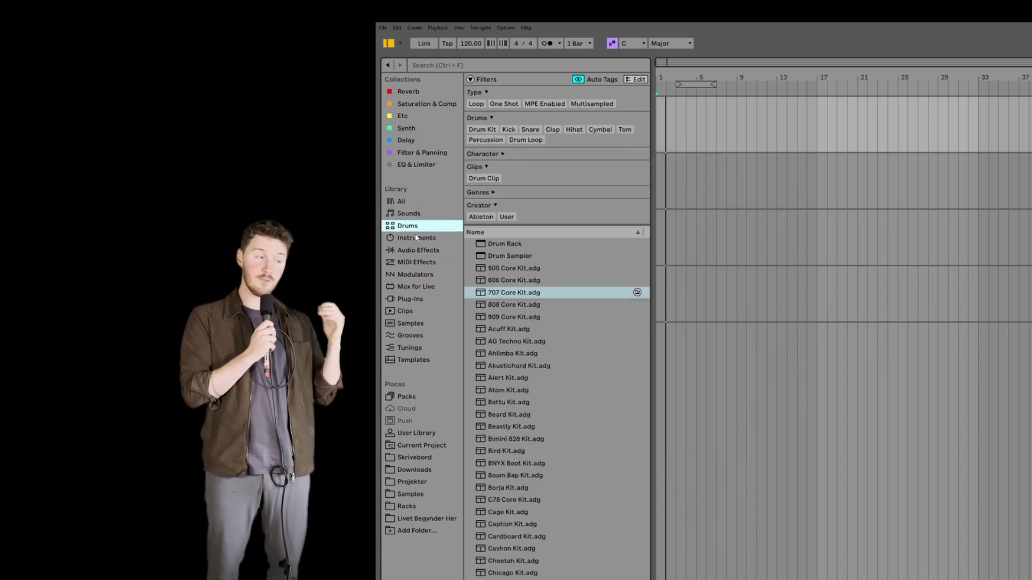
left_click(417, 238)
left_click(418, 250)
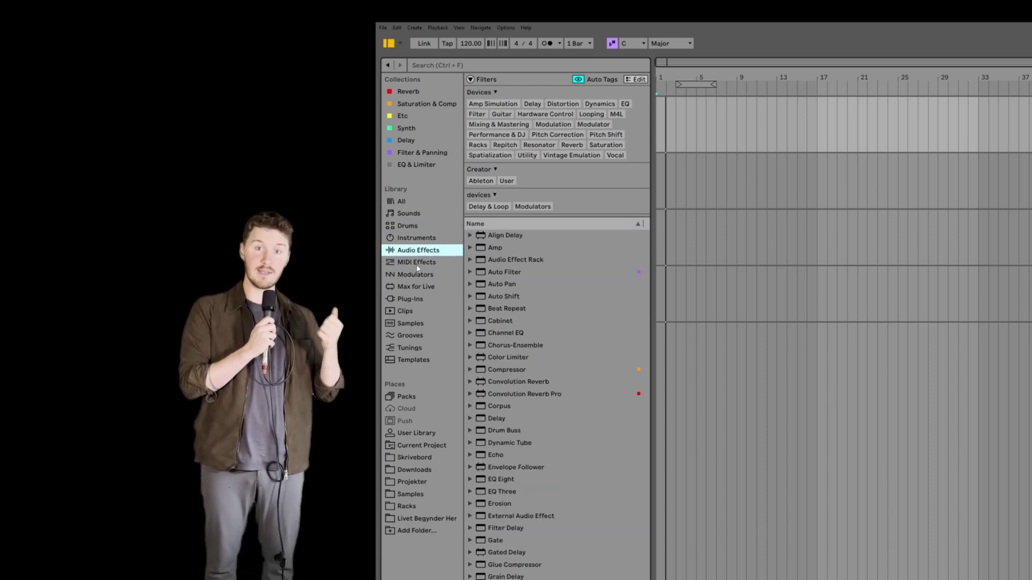
left_click(418, 263)
left_click(414, 276)
left_click(414, 287)
left_click(413, 299)
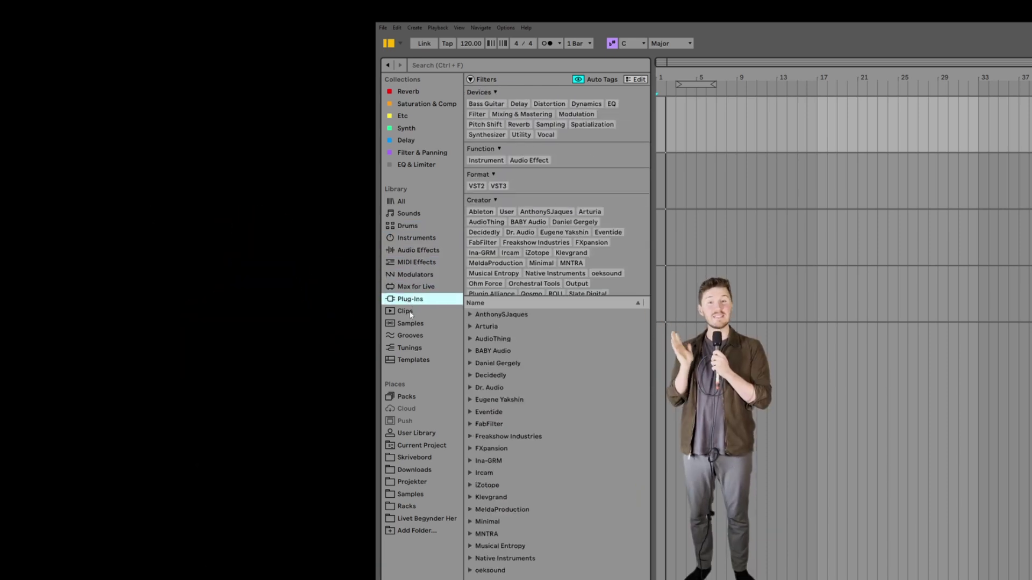
left_click(412, 312)
left_click(411, 324)
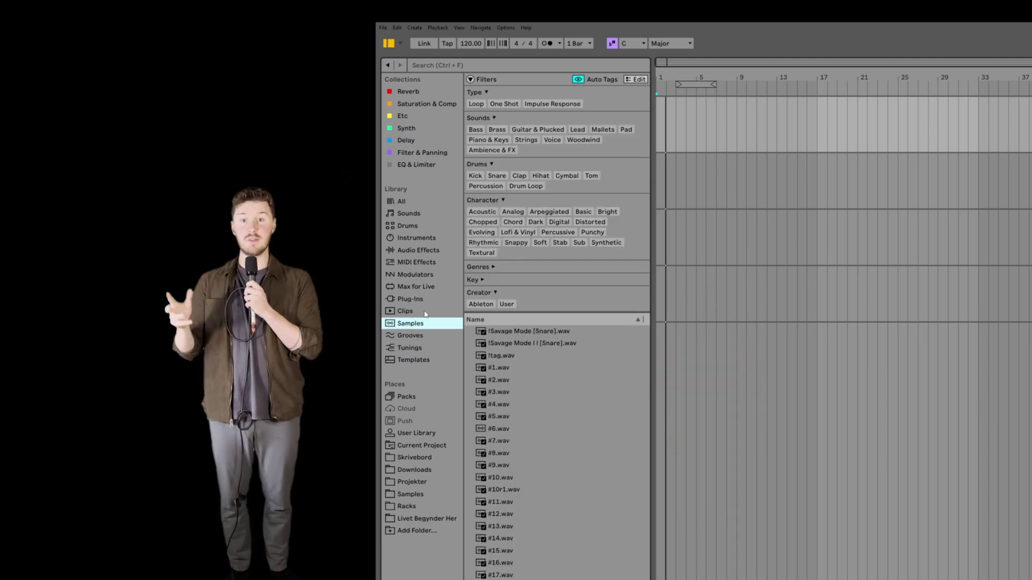
- Browse the Audio Effects list, from Auto Shift down to Compressor
left_click(419, 250)
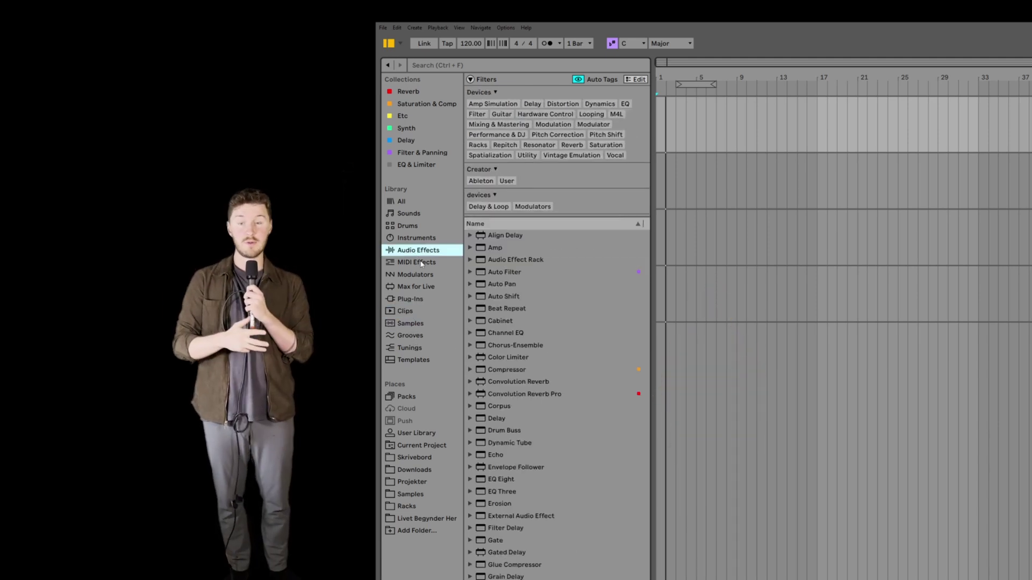
left_click(503, 296)
left_click(501, 310)
left_click(502, 321)
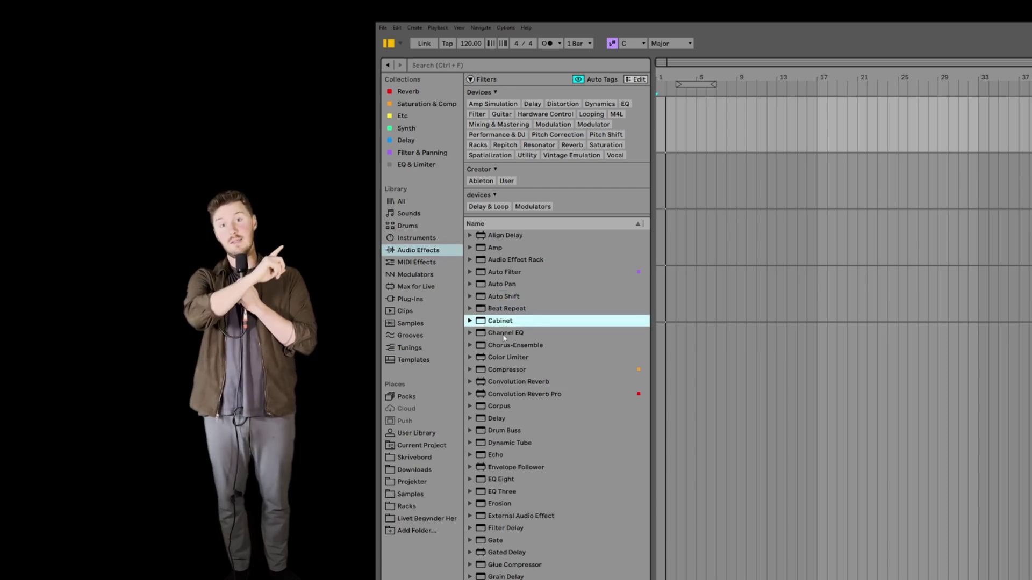
left_click(502, 334)
left_click(502, 346)
left_click(502, 359)
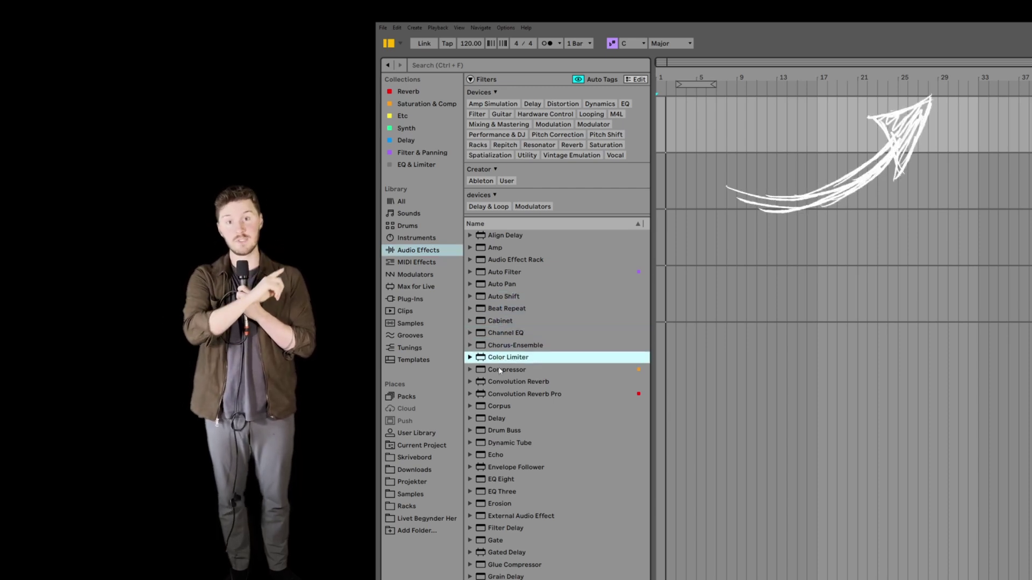
left_click(504, 370)
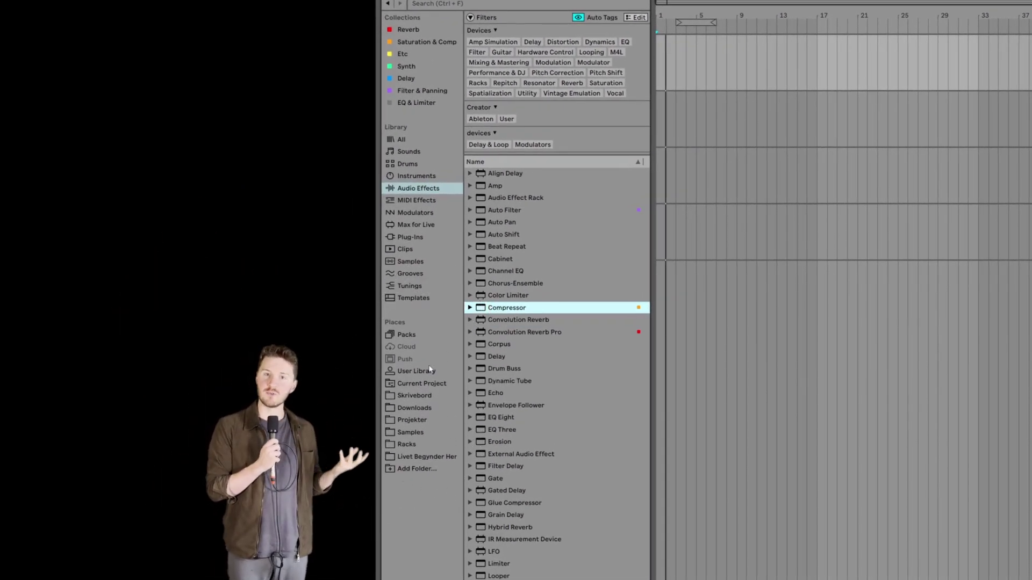
- List the installed Packs and look through M4L Big Three, Granulator II and Orchestral Brass
left_click(416, 333)
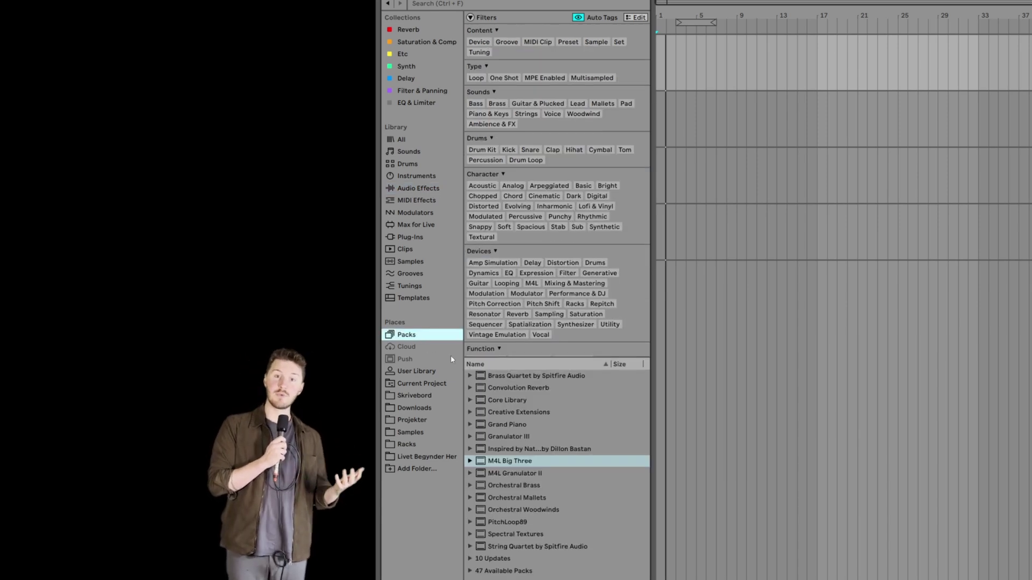
left_click(516, 450)
left_click(518, 461)
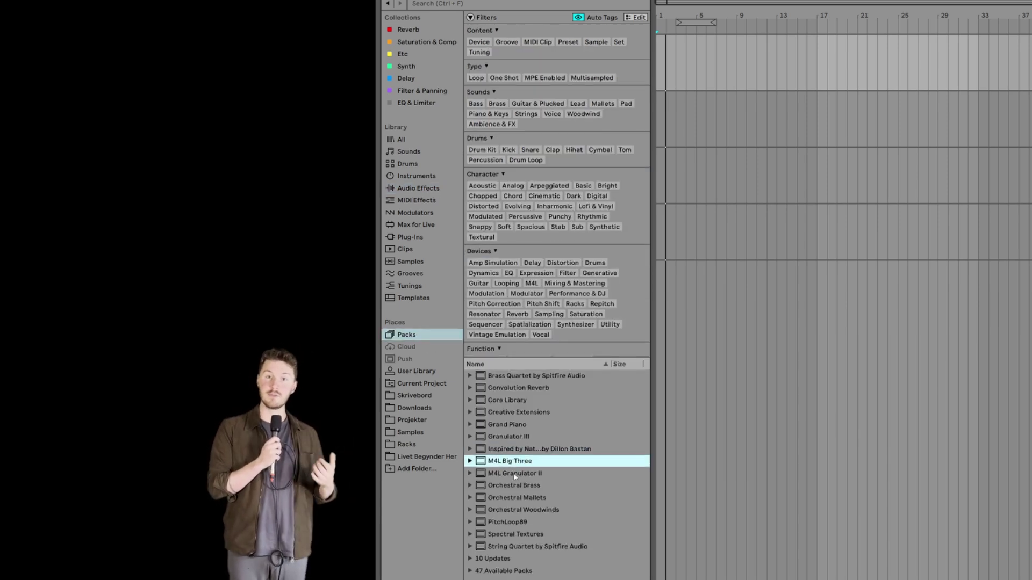
left_click(514, 474)
left_click(513, 485)
left_click(511, 450)
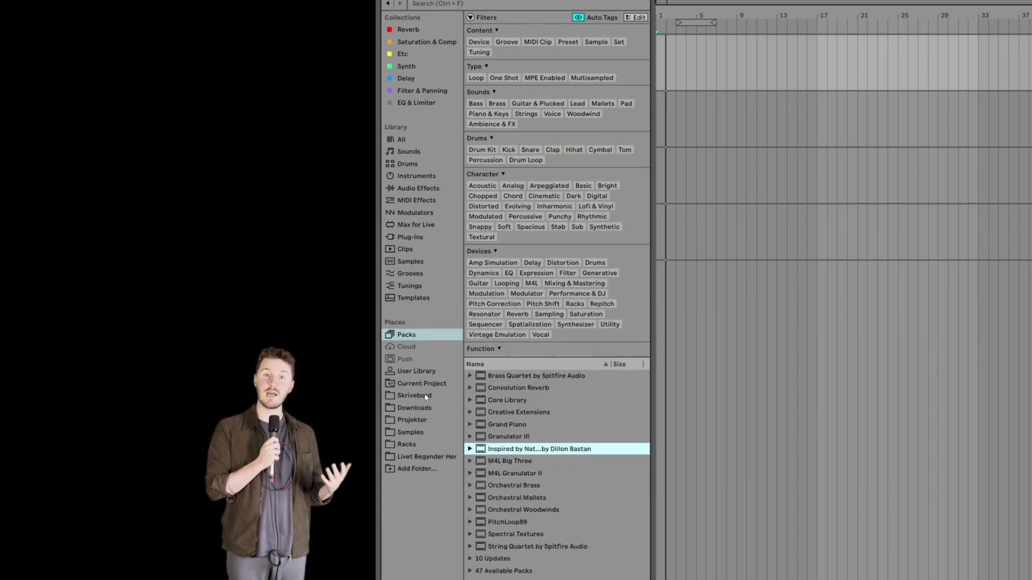
- Open the User Library, then step through Livet Begynder Her, Racks and Samples to Skrivebord
left_click(418, 372)
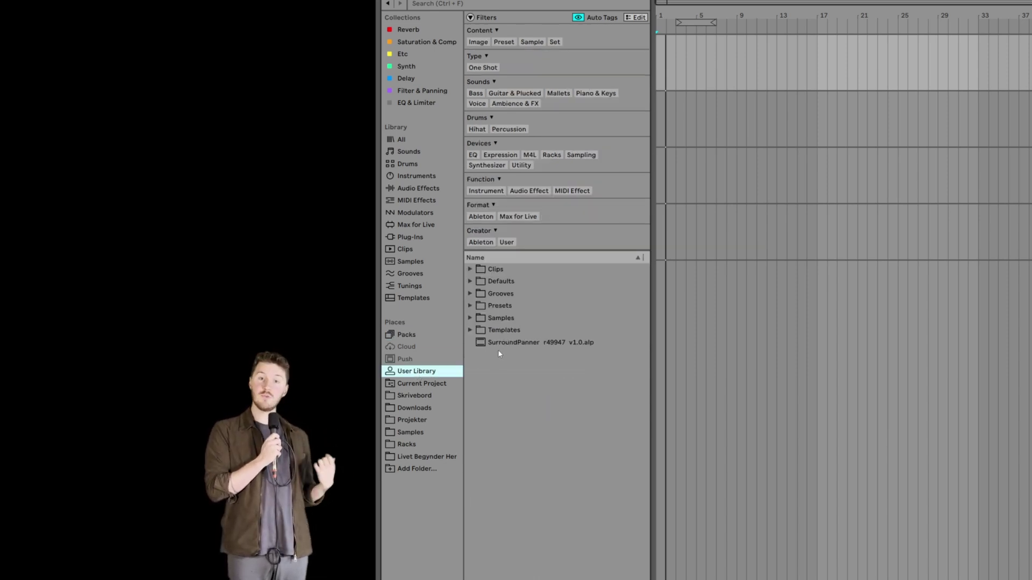
left_click(407, 457)
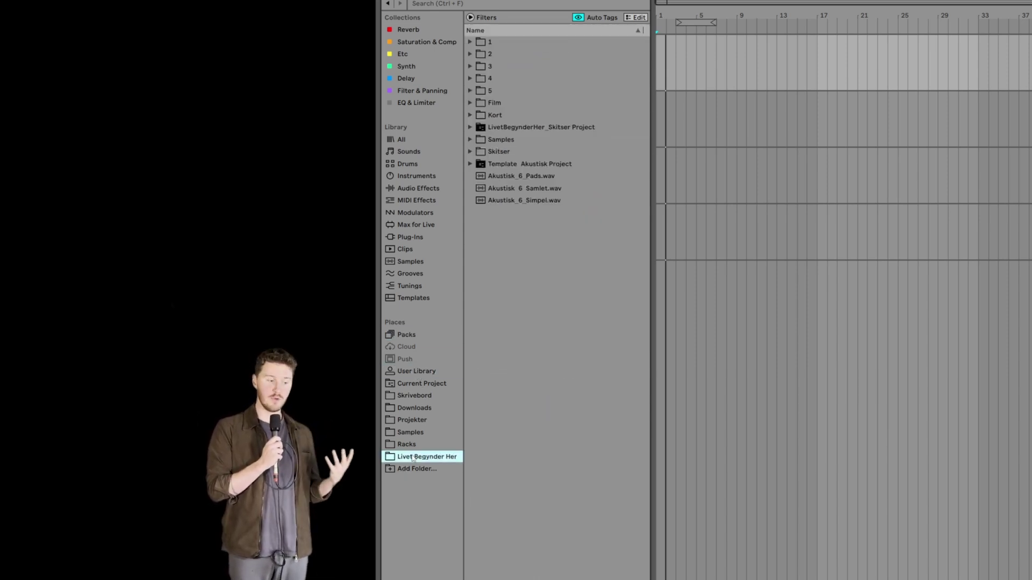
left_click(409, 446)
left_click(414, 434)
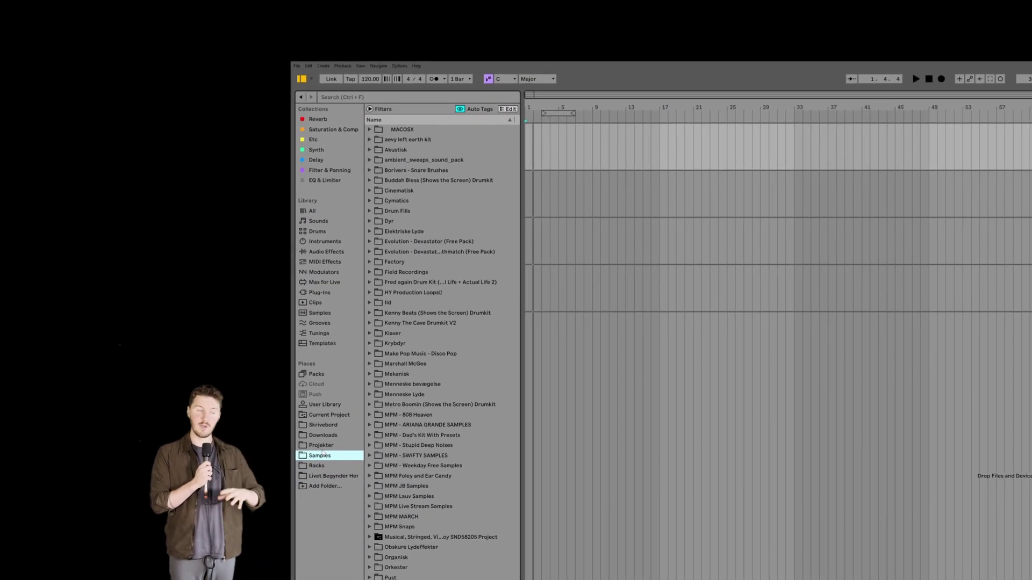
key("Up")
key("Up")
key("Up")
key("Up")
key("Up")
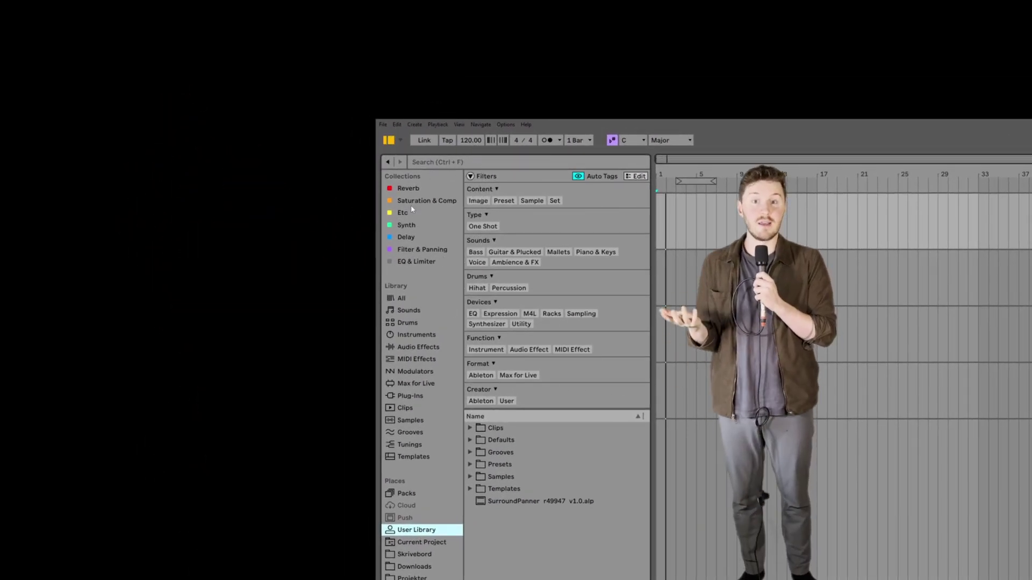
- Browse the Collections: Saturation & Comp, Etc, Synth, Delay, Filter & Panning, EQ & Limiter, Reverb
left_click(412, 201)
left_click(413, 215)
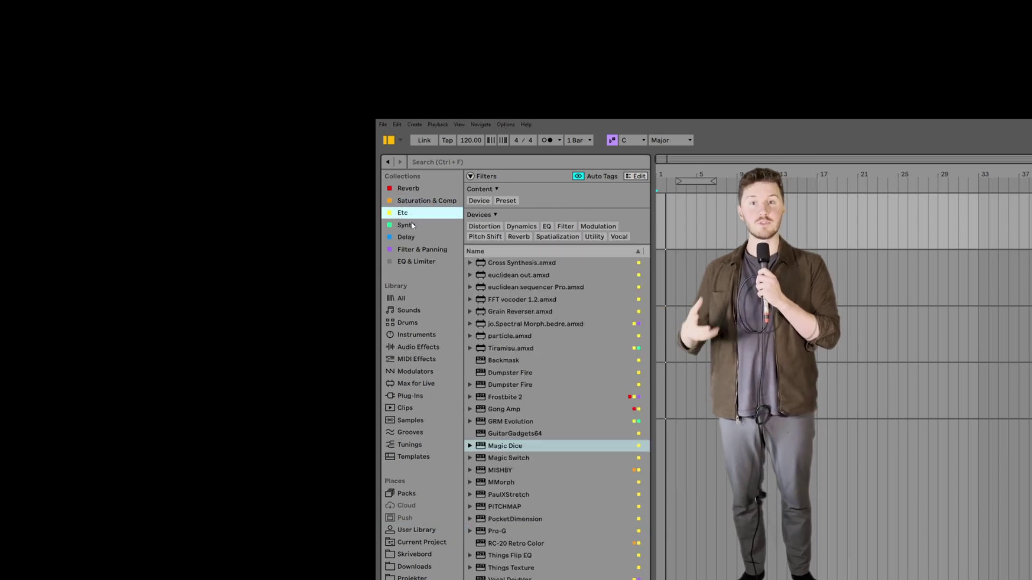
left_click(413, 226)
left_click(412, 238)
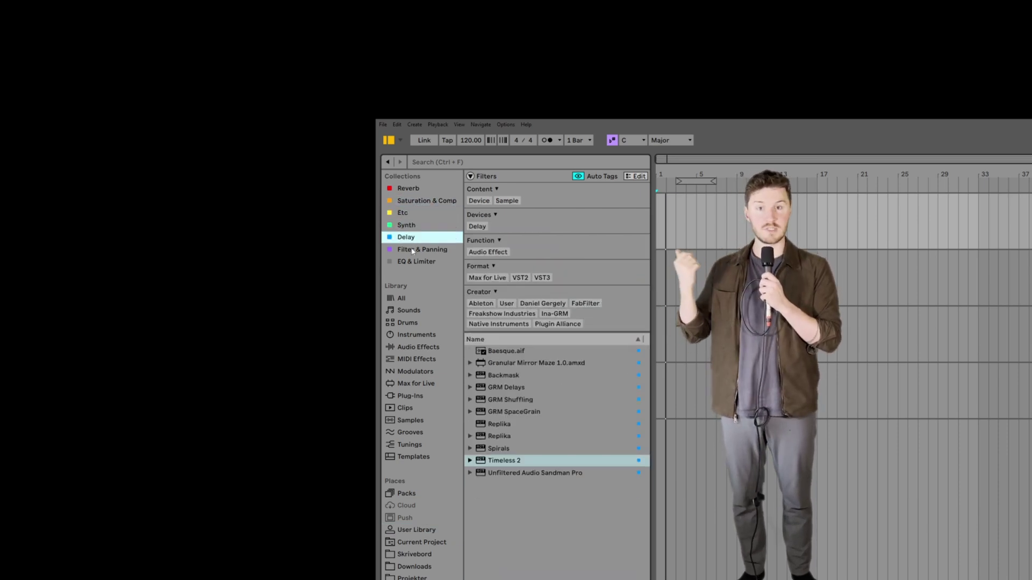
left_click(415, 250)
left_click(416, 262)
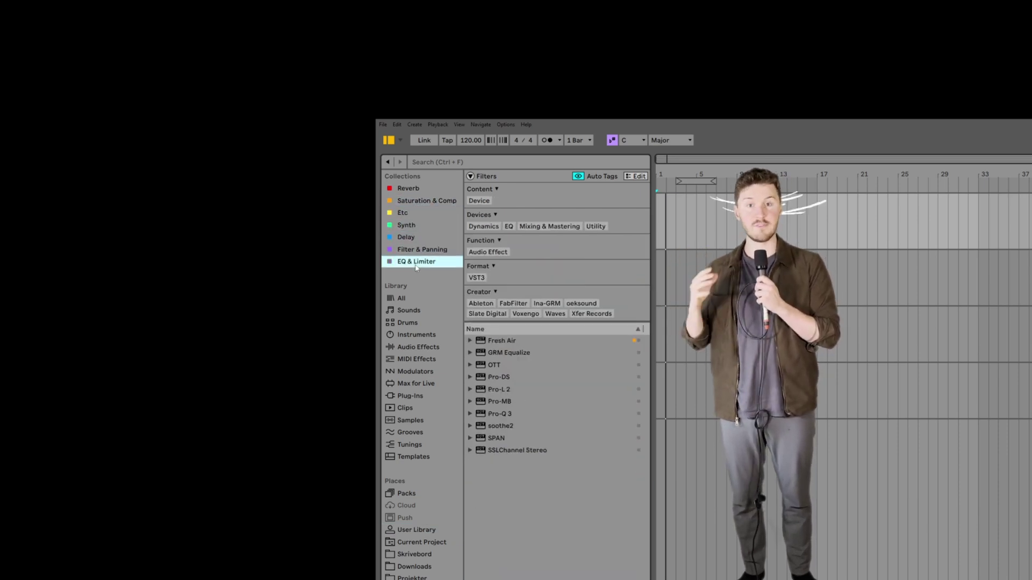
left_click(411, 189)
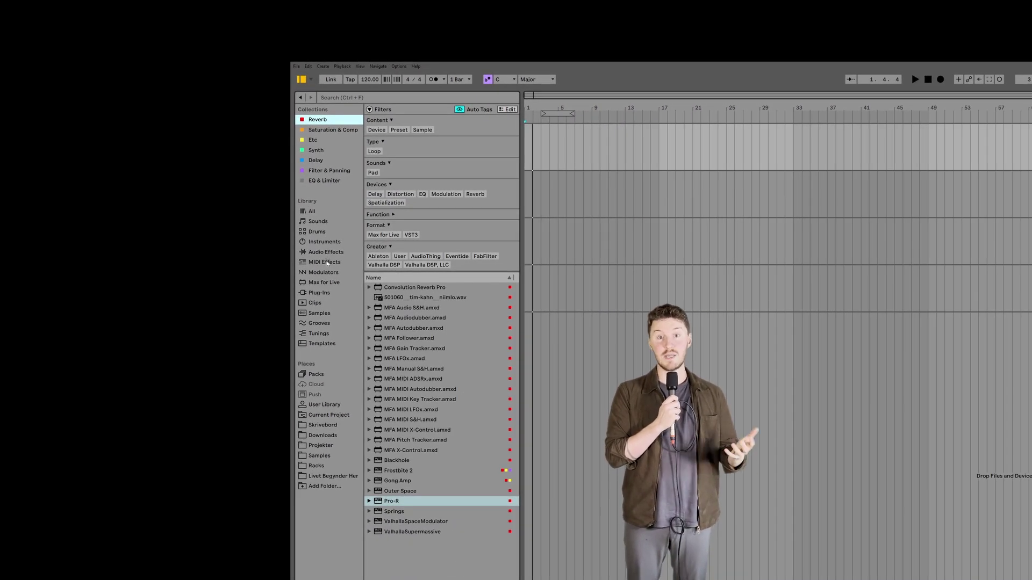
- Search the Samples library for 'kick' and drag Kick 2.wav onto 3 Audio at bar 10
left_click(319, 312)
left_click(354, 98)
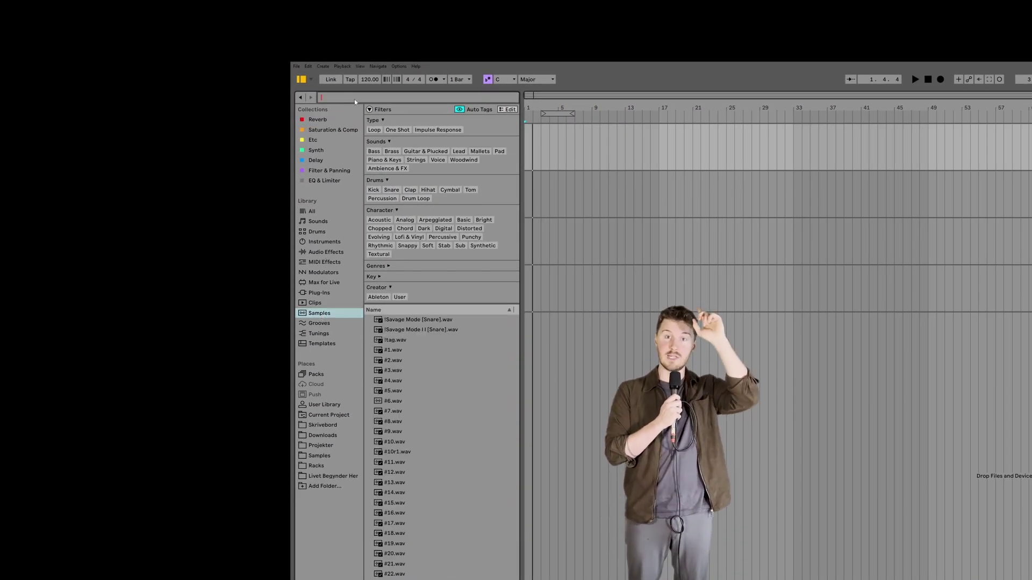
type("kick")
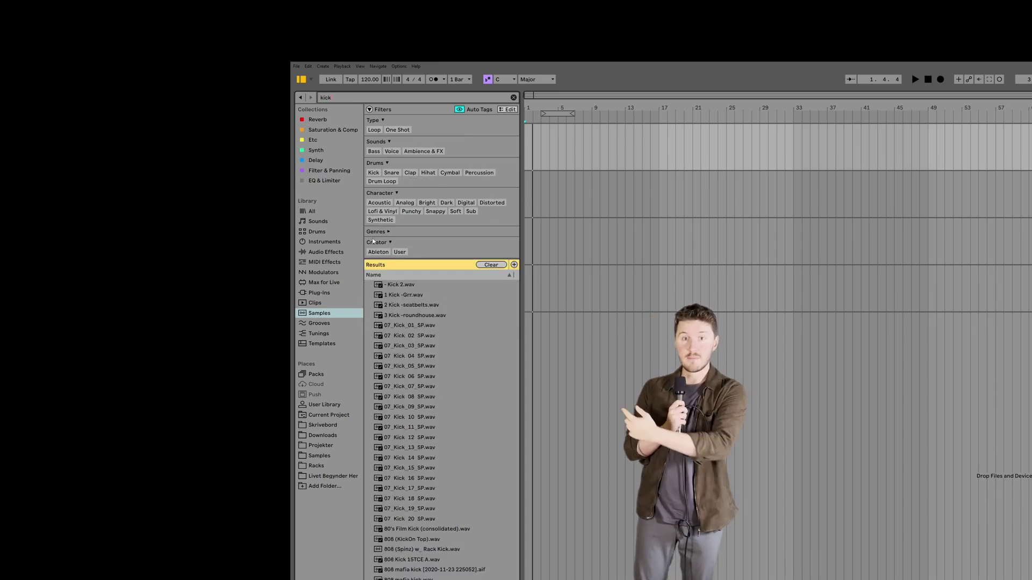
left_click(434, 285)
left_click_drag(433, 287, 600, 237)
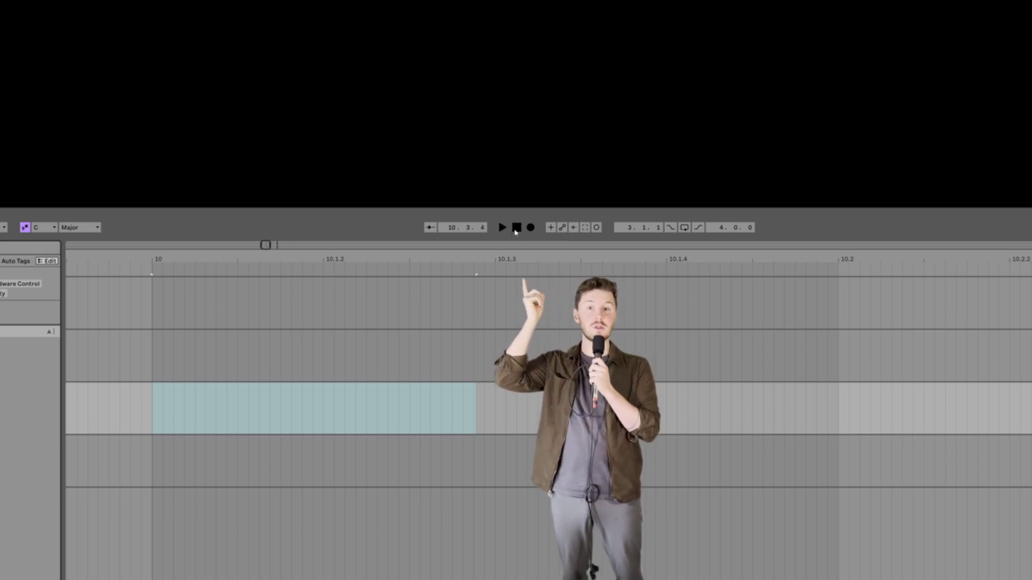
- Start playback, loop the selection with Ctrl+L, enable looping, and shift the loop to bars 12–16
key("space")
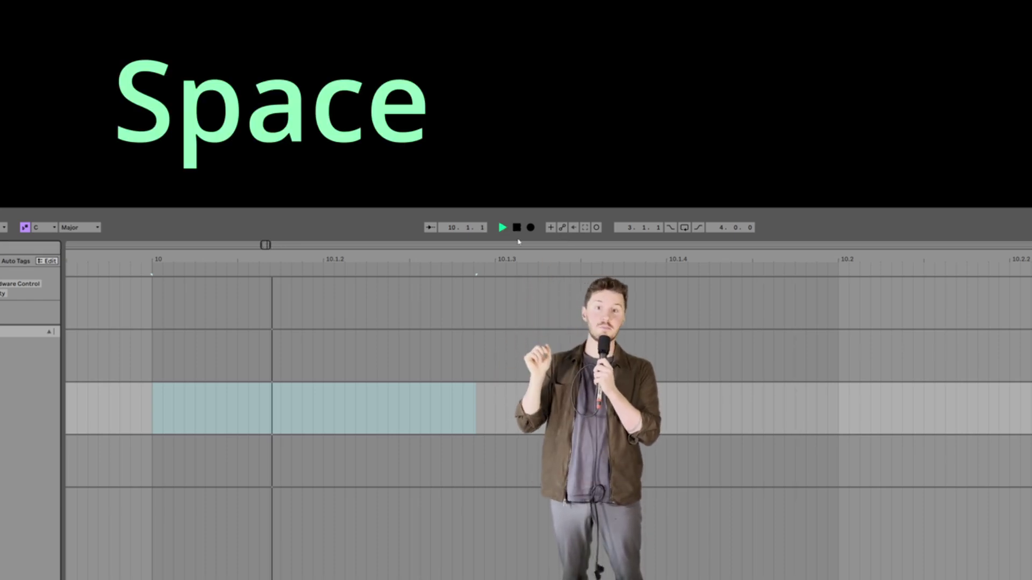
key("ctrl+l")
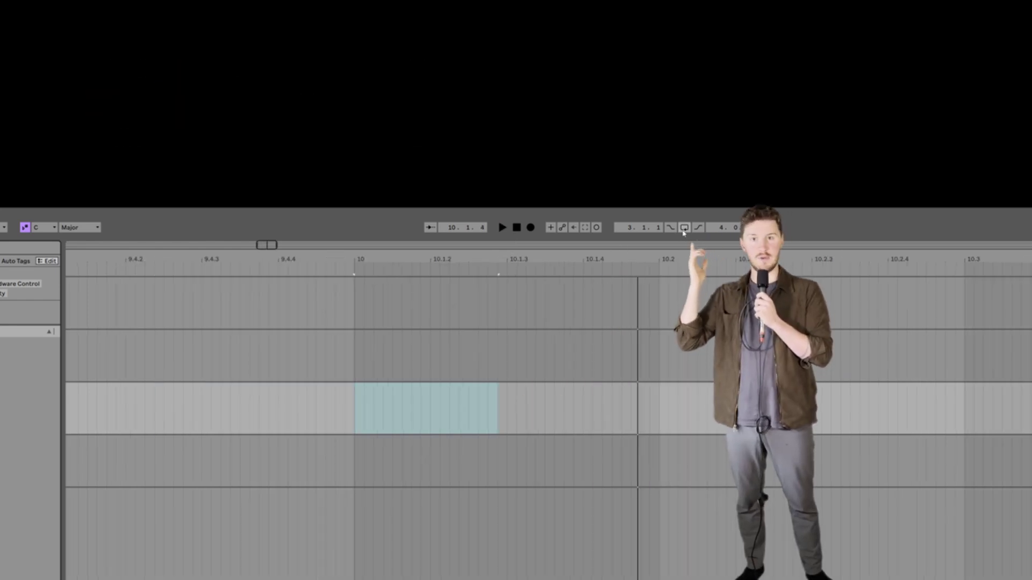
left_click(684, 228)
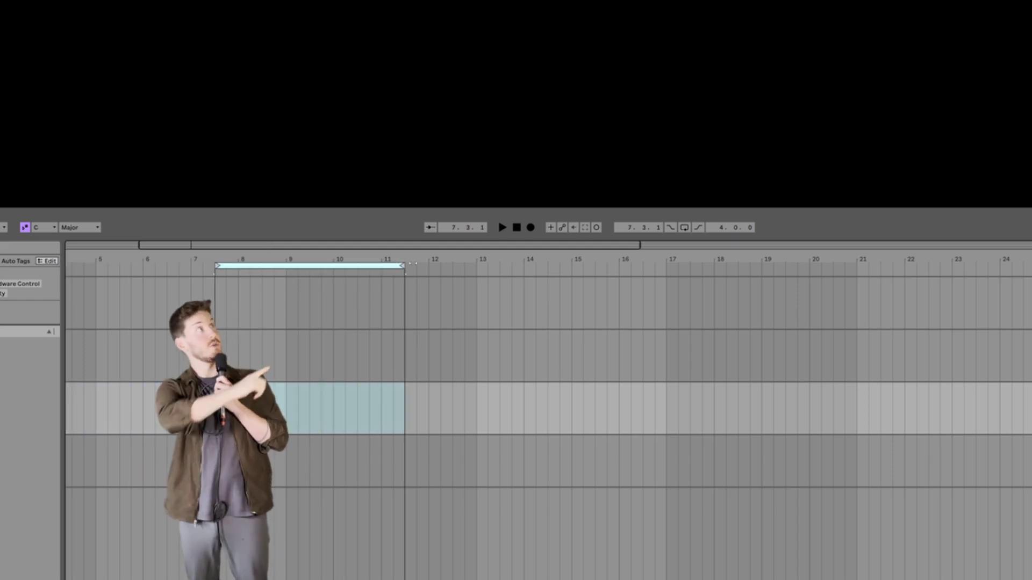
left_click_drag(309, 265, 513, 265)
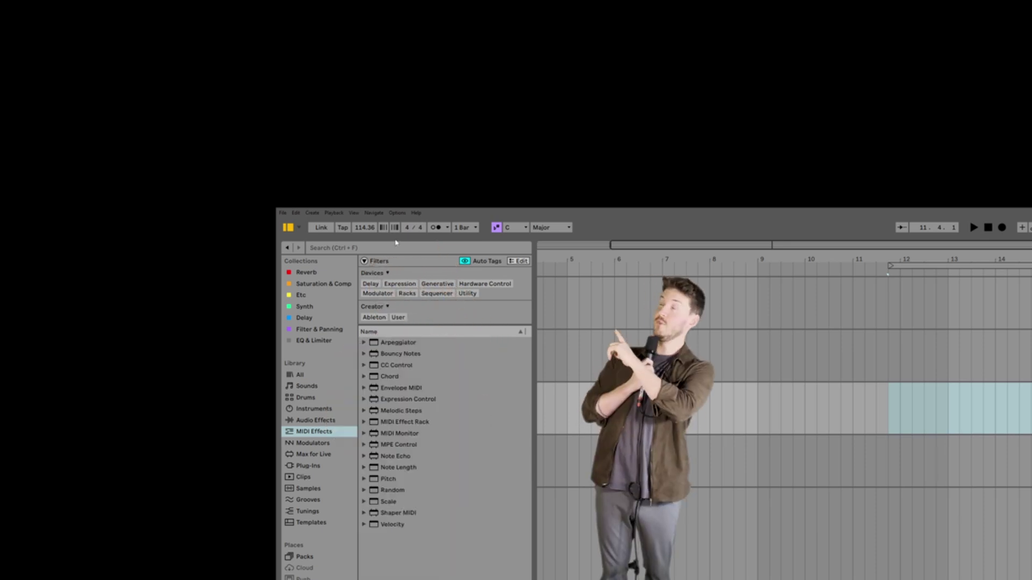
- Open the metronome settings dropdown in the control bar
left_click(448, 228)
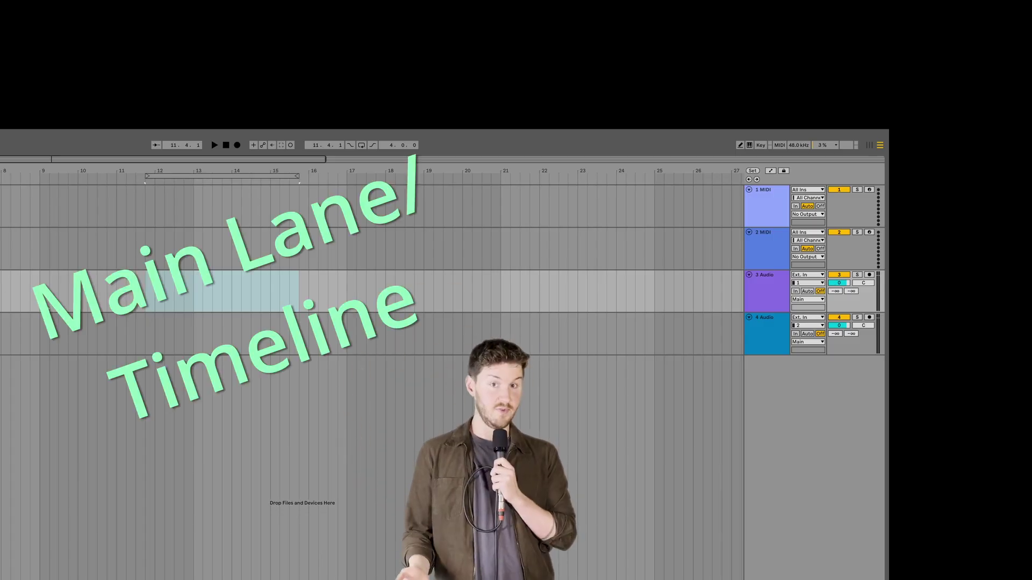
- Clear the time selection and select each track in turn: 1 MIDI, 2 MIDI, 3 Audio, 4 Audio
left_click(434, 293)
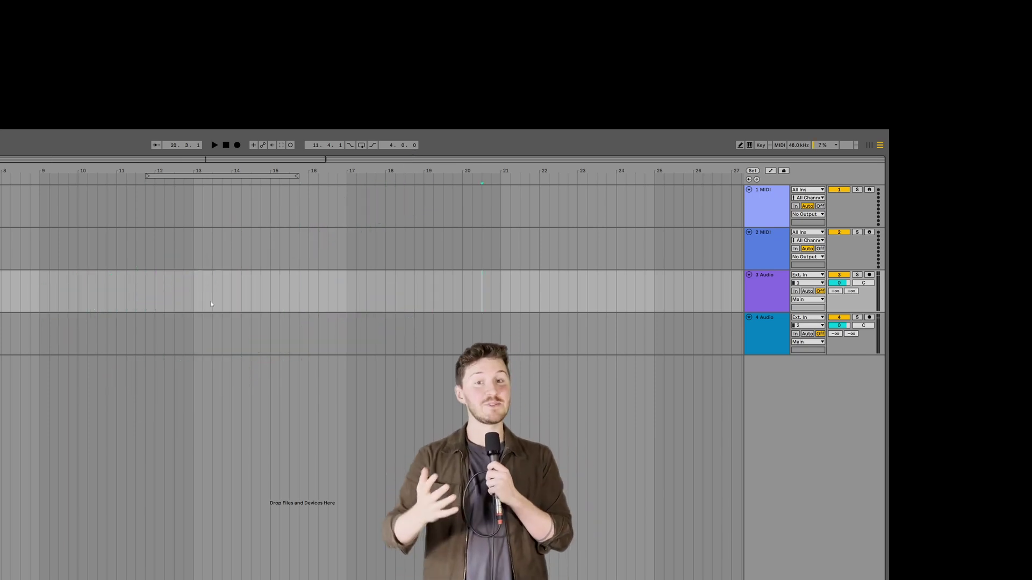
left_click(765, 218)
left_click(771, 245)
left_click(765, 283)
left_click(764, 334)
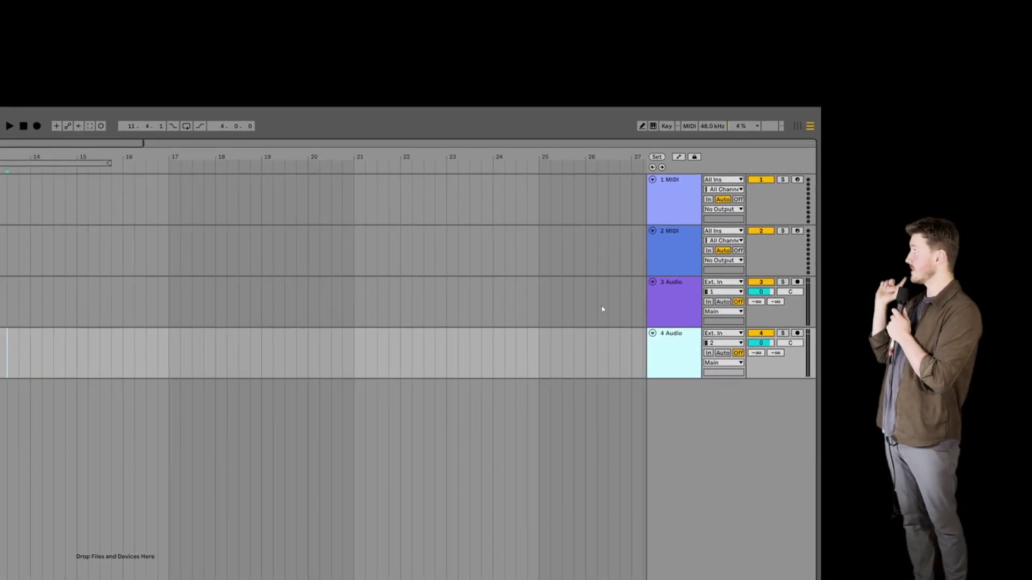
- Mark time ranges on the 3 Audio, 4 Audio, 2 MIDI and 1 MIDI lanes
left_click_drag(601, 306, 286, 312)
left_click_drag(458, 353, 251, 352)
left_click_drag(400, 271, 261, 269)
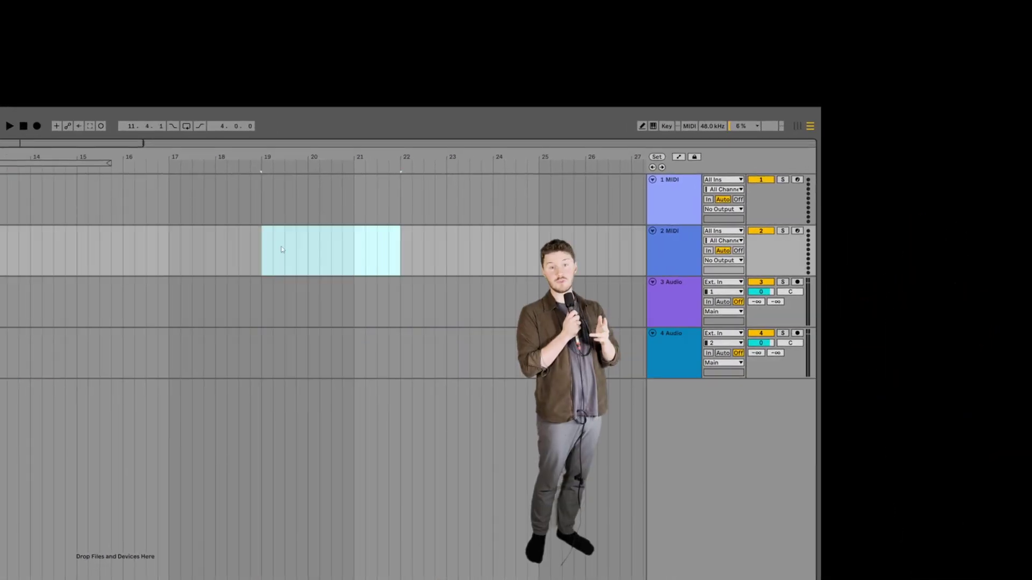
left_click_drag(376, 198, 296, 199)
- Move the selection to the 2 MIDI lane and set the start marker at bar 12
left_click(679, 300)
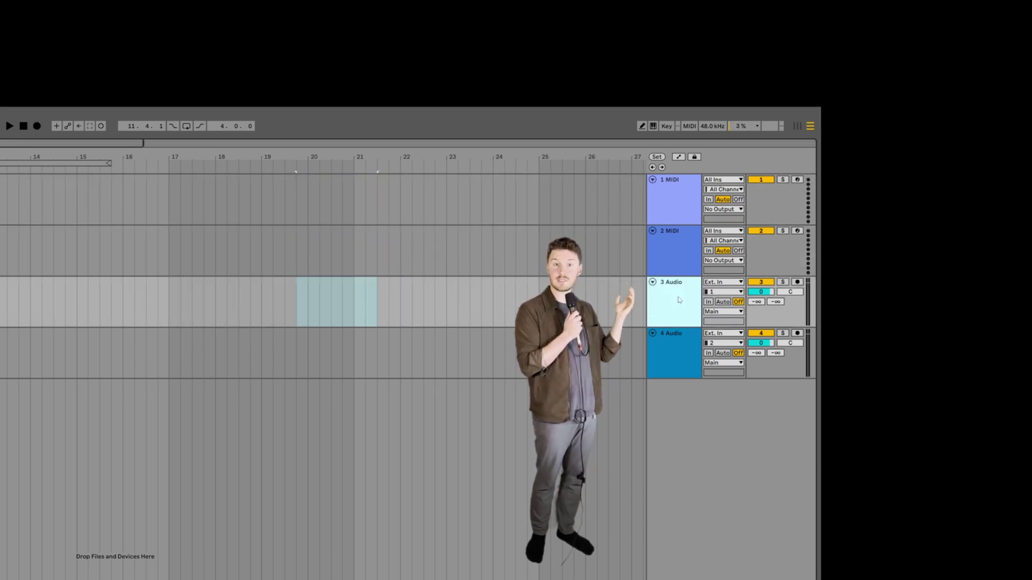
left_click(672, 247)
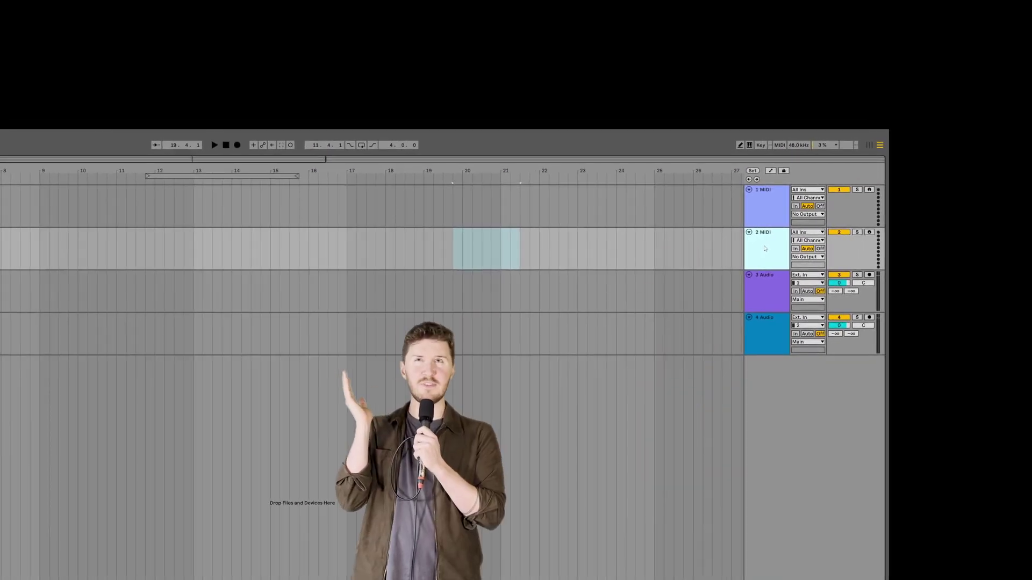
left_click(723, 247)
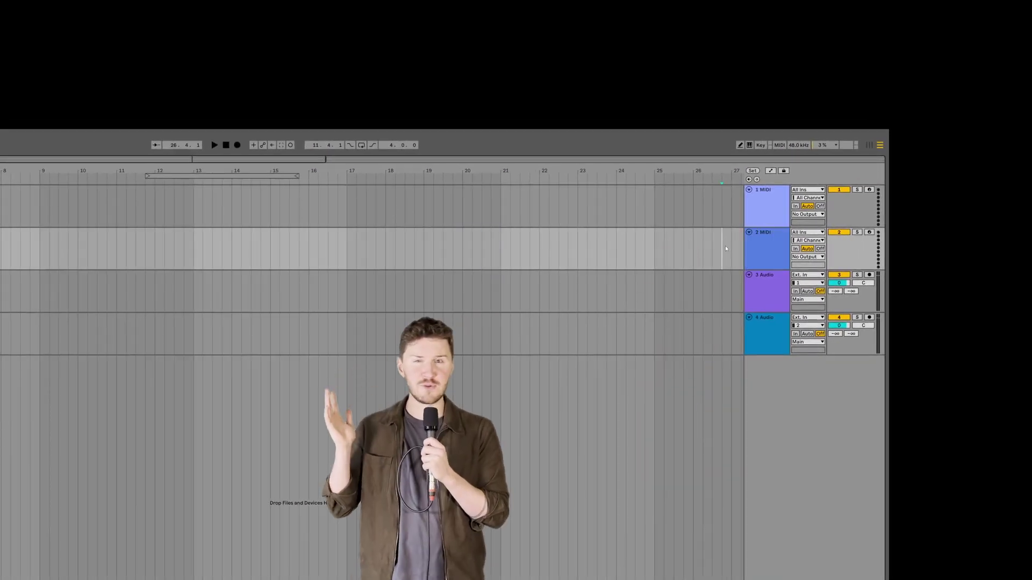
left_click(156, 247)
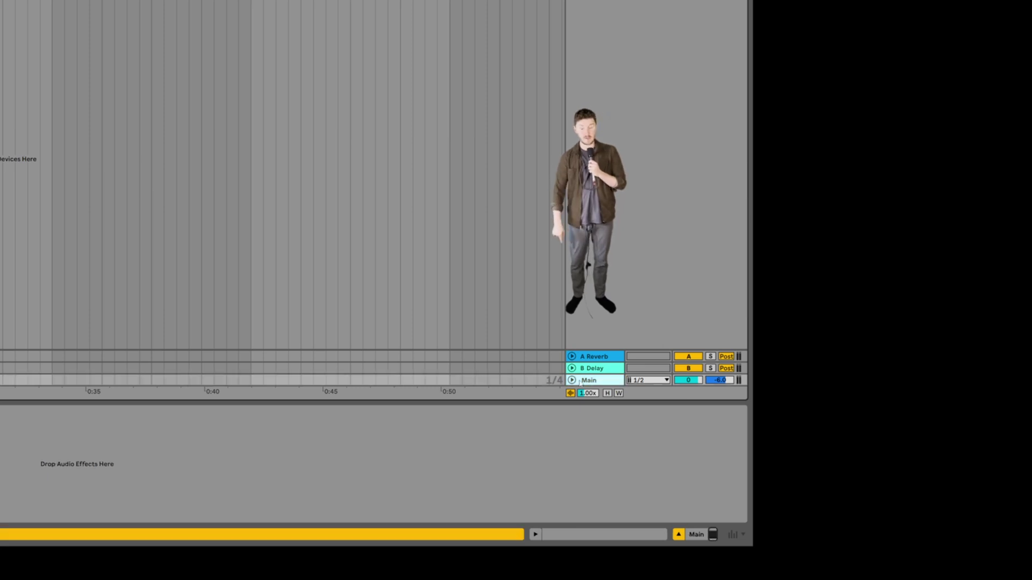
- Select Main, deactivate 2 MIDI, and toggle Solo and Arm on 3 Audio on then off
left_click(572, 380)
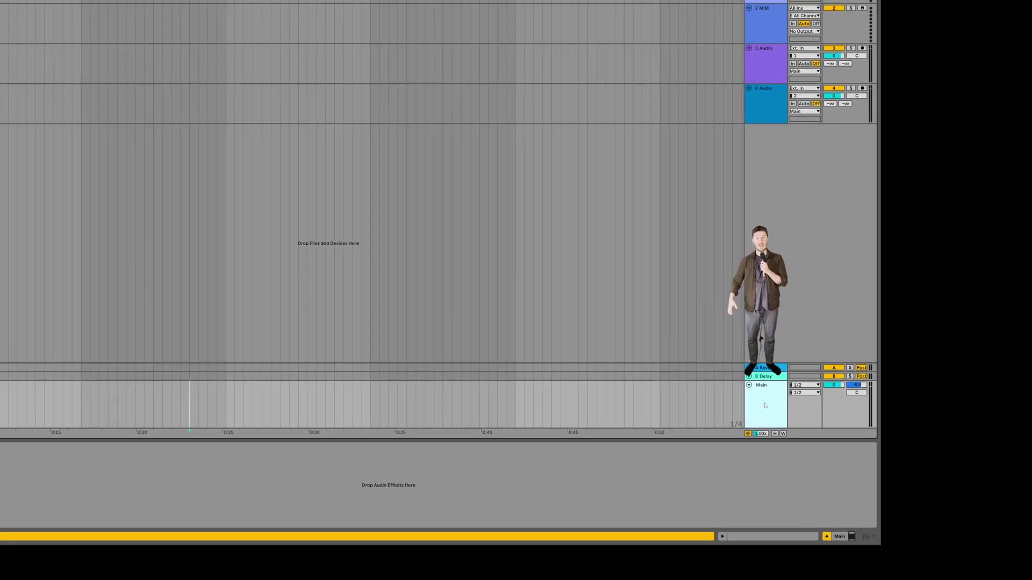
left_click(816, 367)
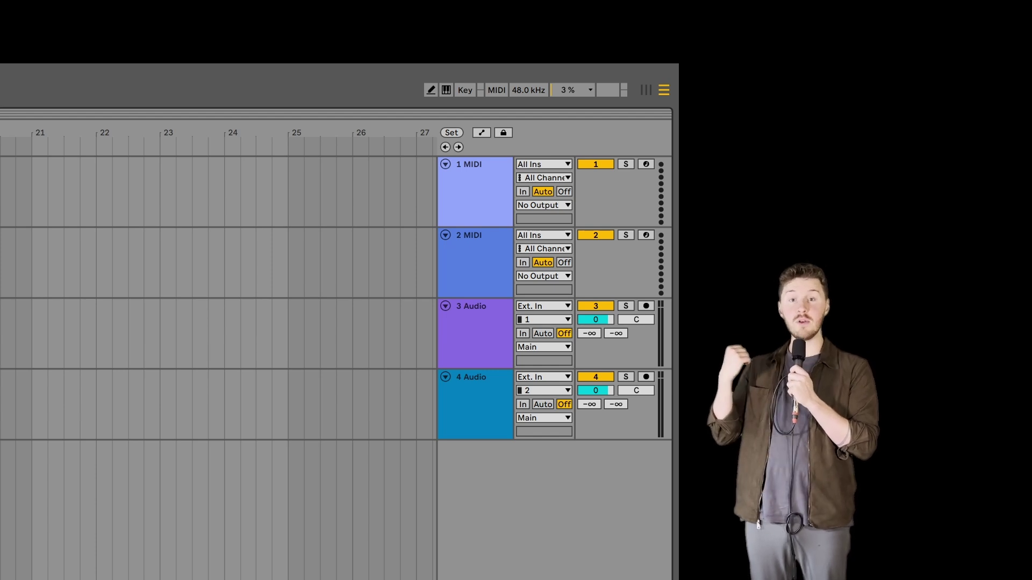
left_click(598, 237)
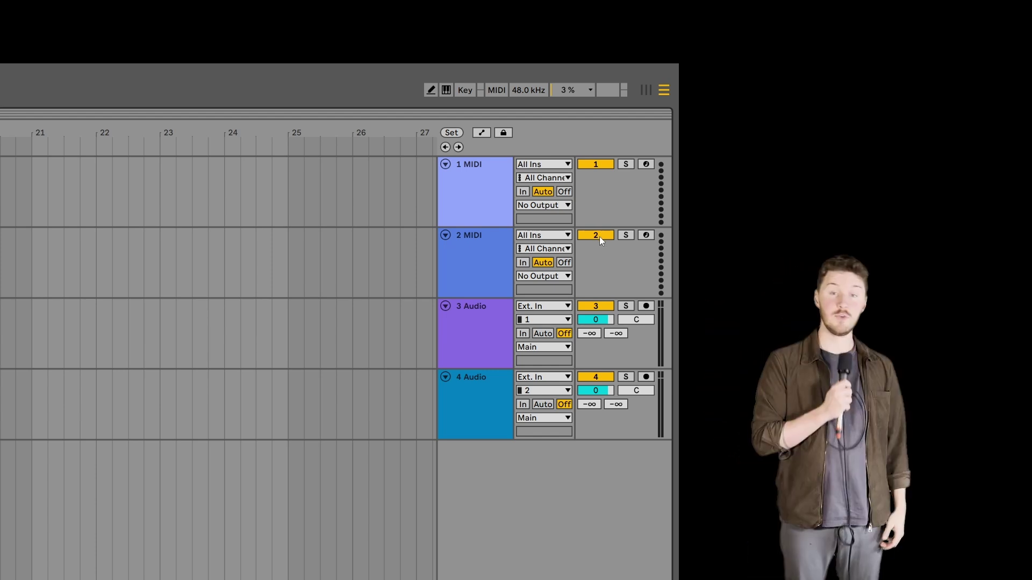
left_click(626, 306)
left_click(625, 306)
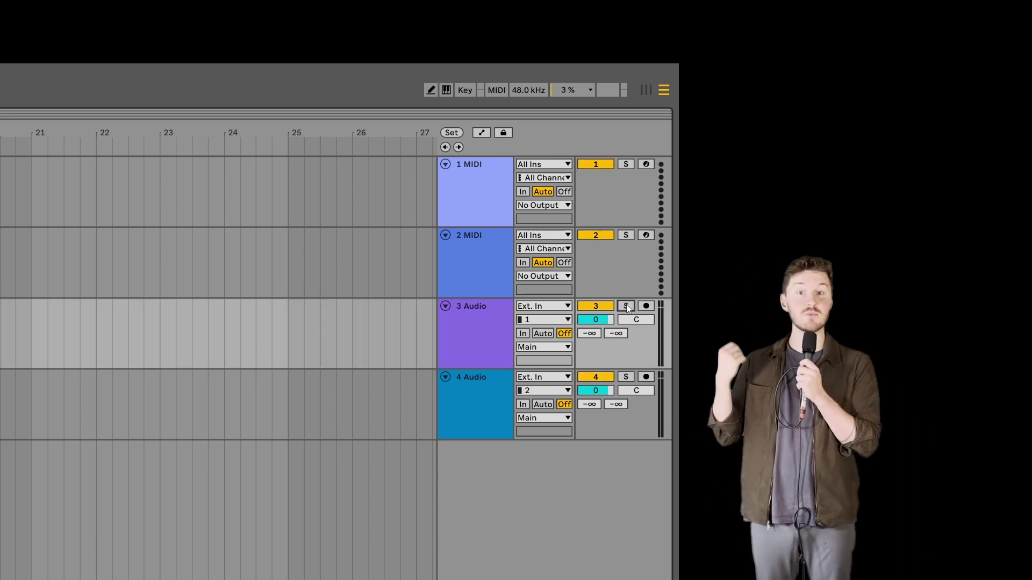
left_click(646, 306)
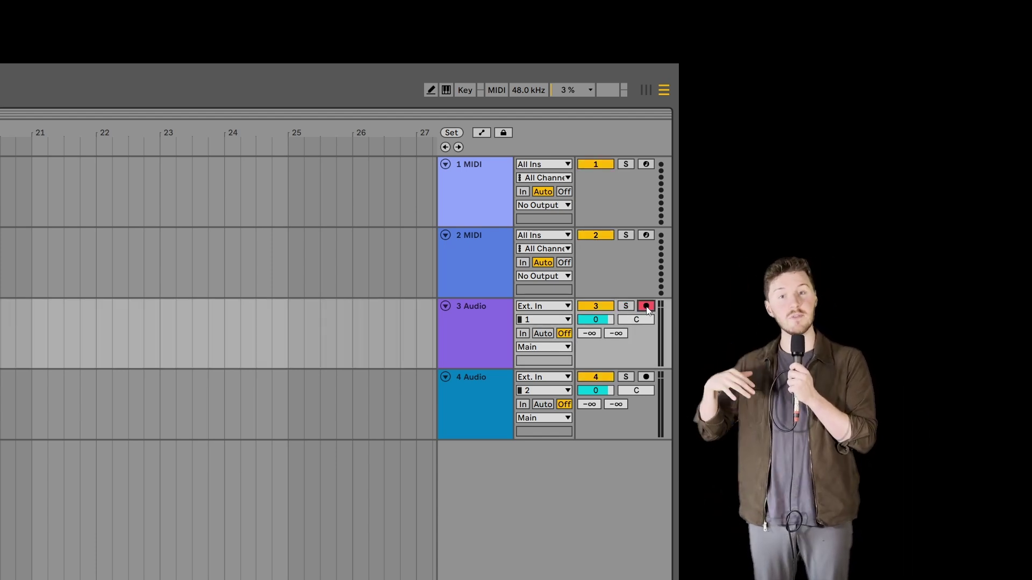
left_click(646, 307)
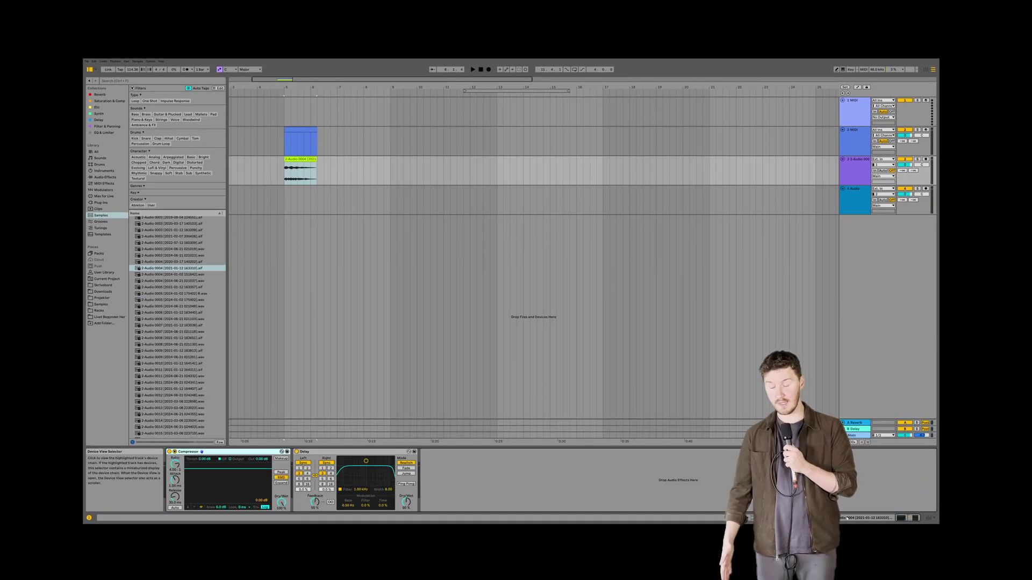
- Toggle the detail area between clip and device views, switching between the MIDI and 2-Audio 0004 clips
key("shift+Tab")
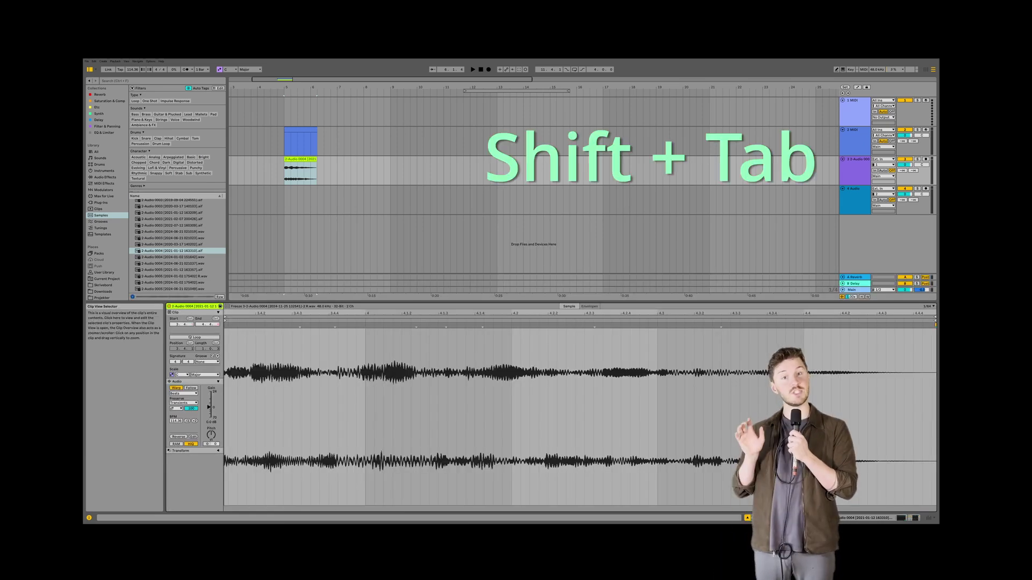
key("shift+Tab")
key("shift+Tab")
key("shift+Tab")
key("shift+Tab")
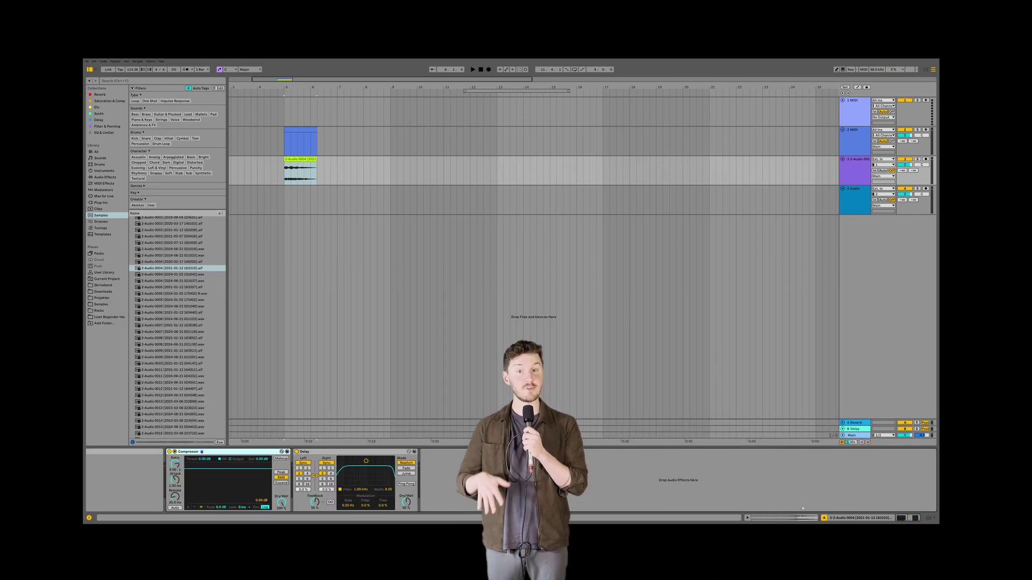
key("shift+Tab")
key("shift+Tab")
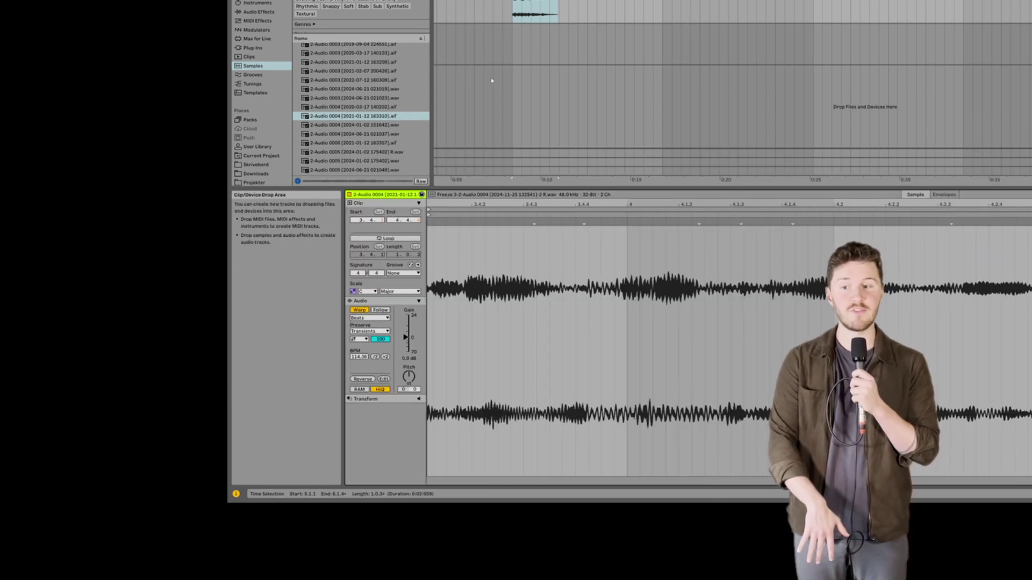
left_click(535, 10)
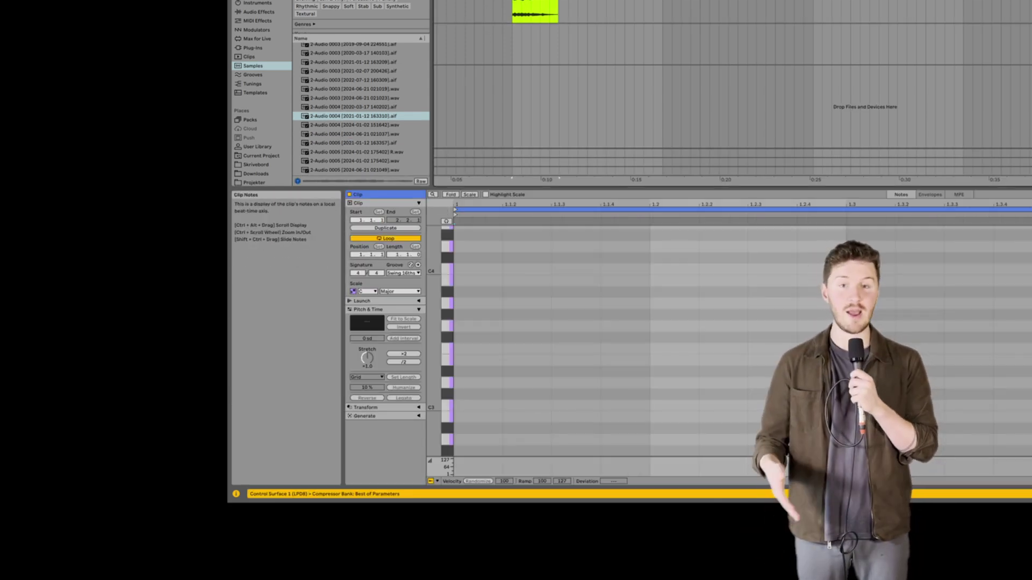
left_click(535, 11)
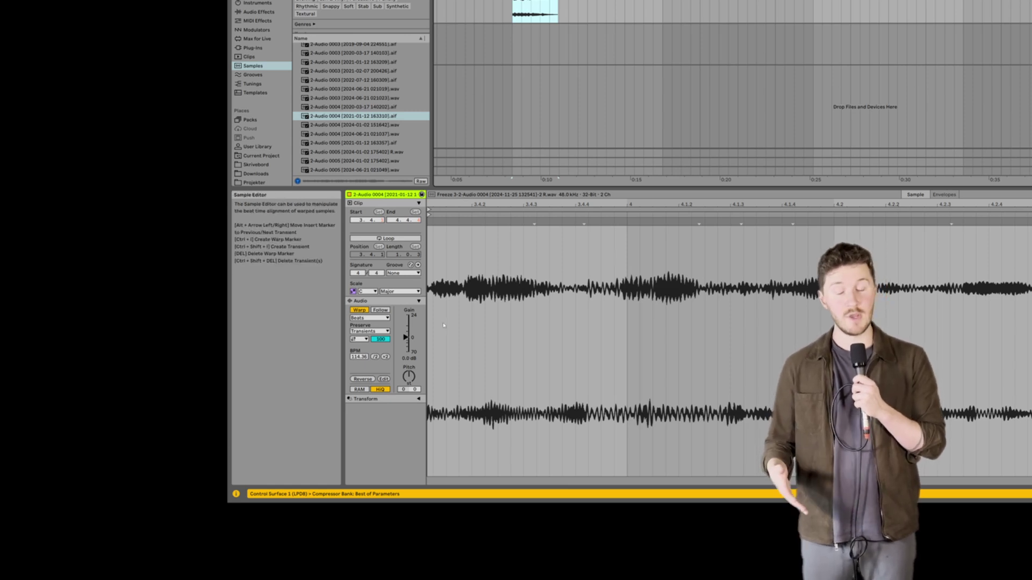
- Try turning Warp off on 2-Audio 0004, keep it warped, and undo its reverse
left_click(436, 304)
left_click(360, 310)
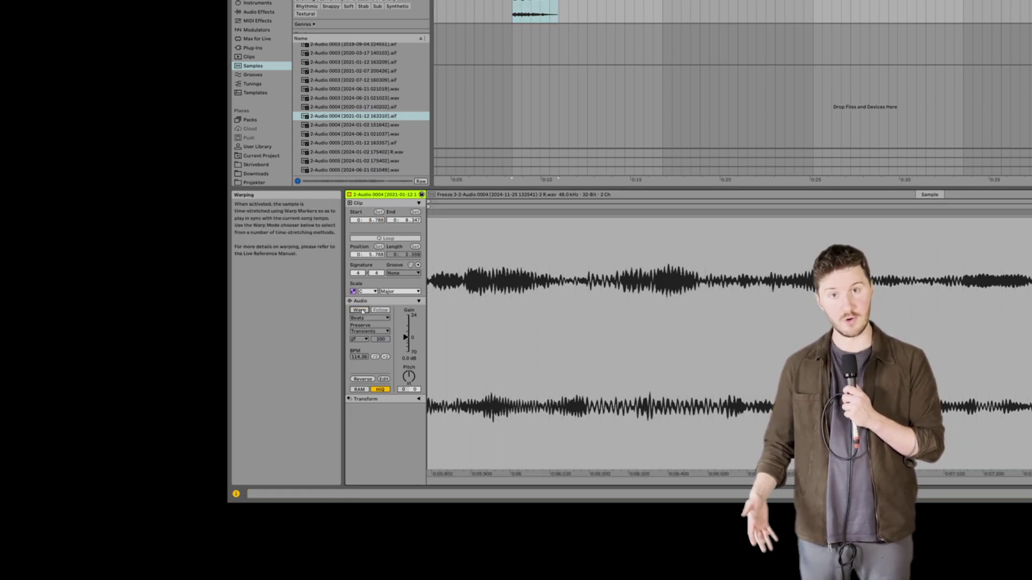
left_click(817, 214)
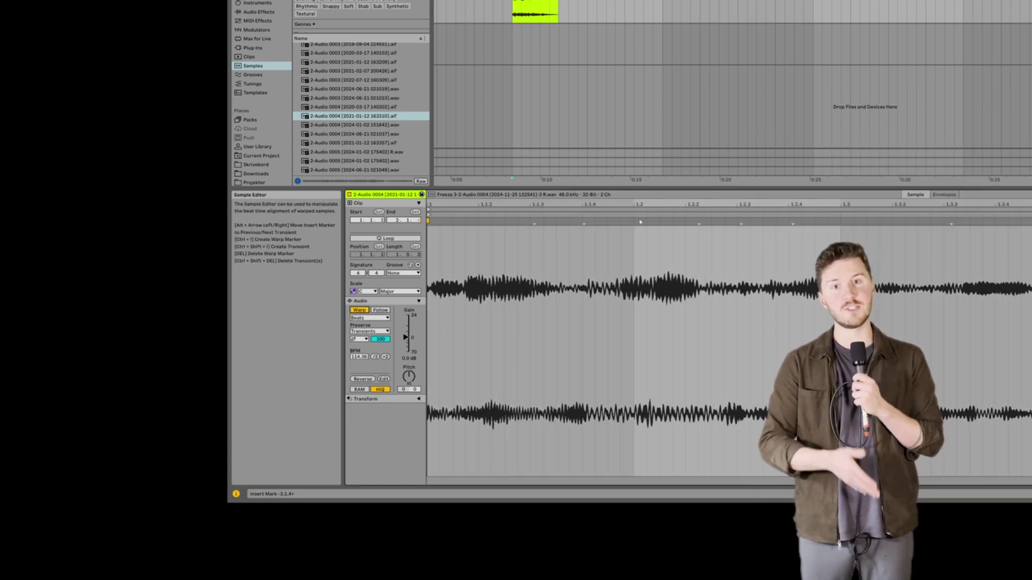
left_click(363, 379)
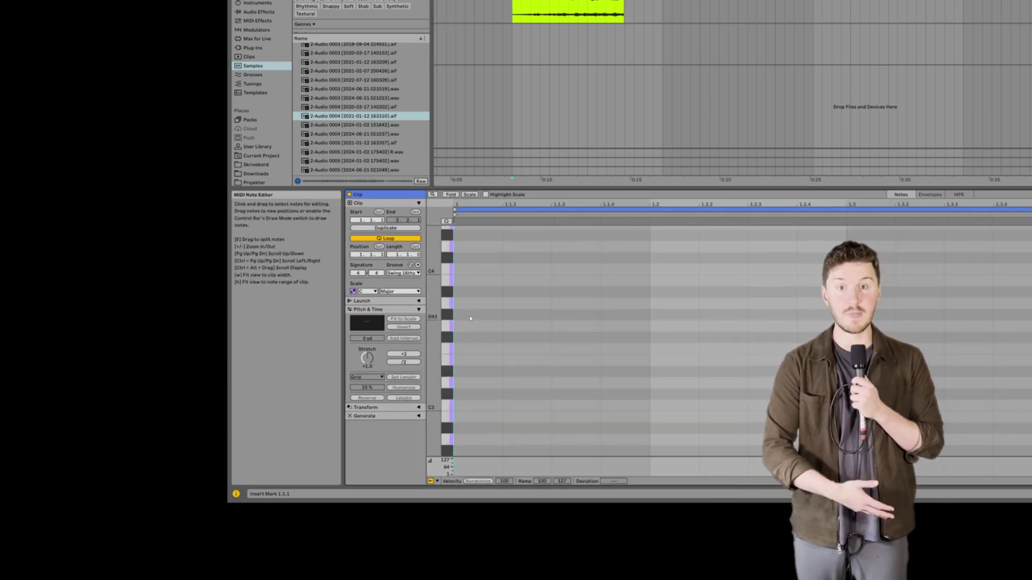
- Draw G3, F#3, F3, a D#3 run and a D3 in the first bar, then exit Draw Mode
left_click_drag(472, 315, 598, 314)
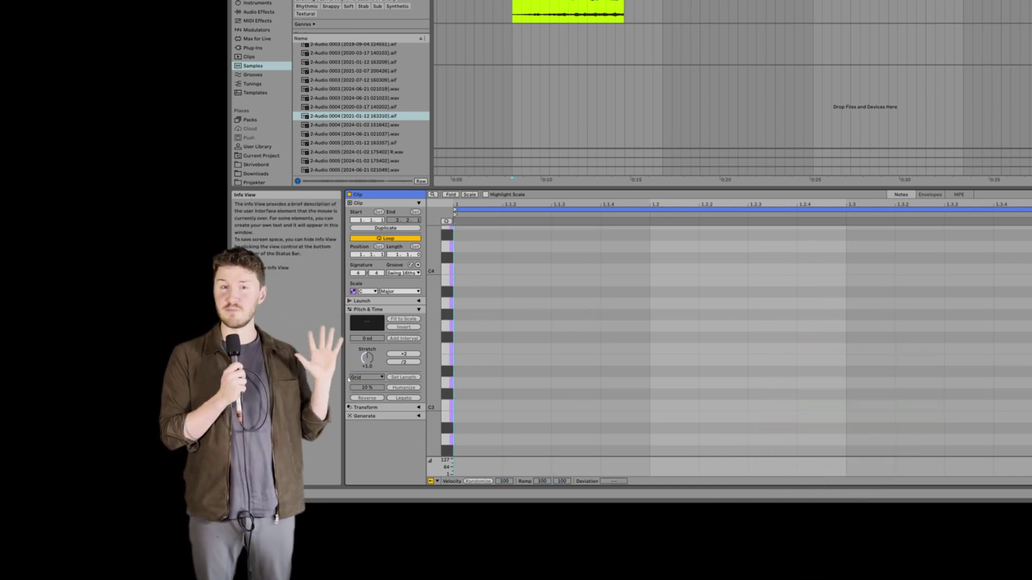
left_click(419, 310)
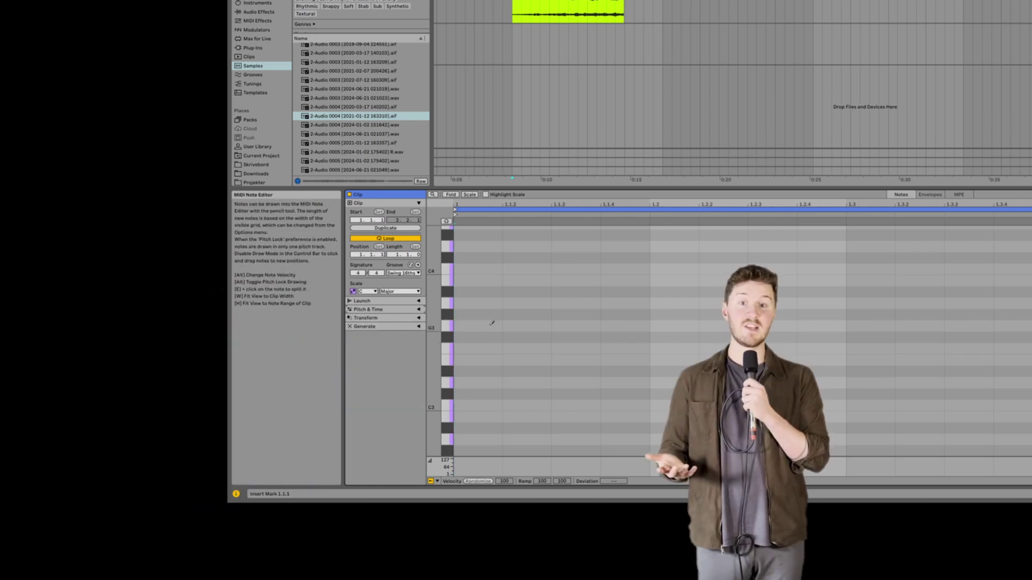
left_click(491, 326)
left_click(527, 325)
left_click(526, 337)
left_click(575, 338)
left_click(575, 349)
left_click_drag(575, 371, 674, 371)
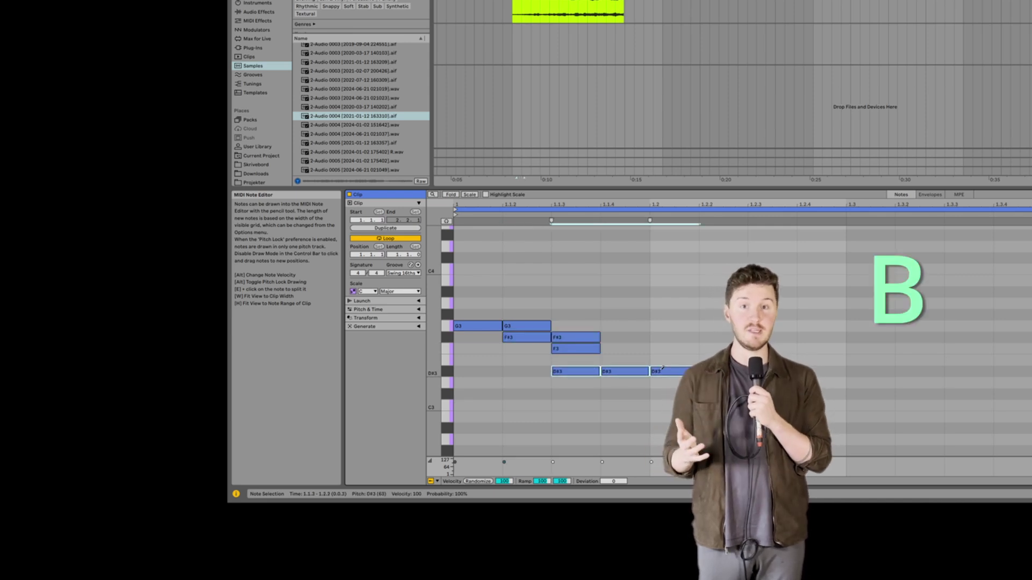
left_click_drag(587, 369, 618, 372)
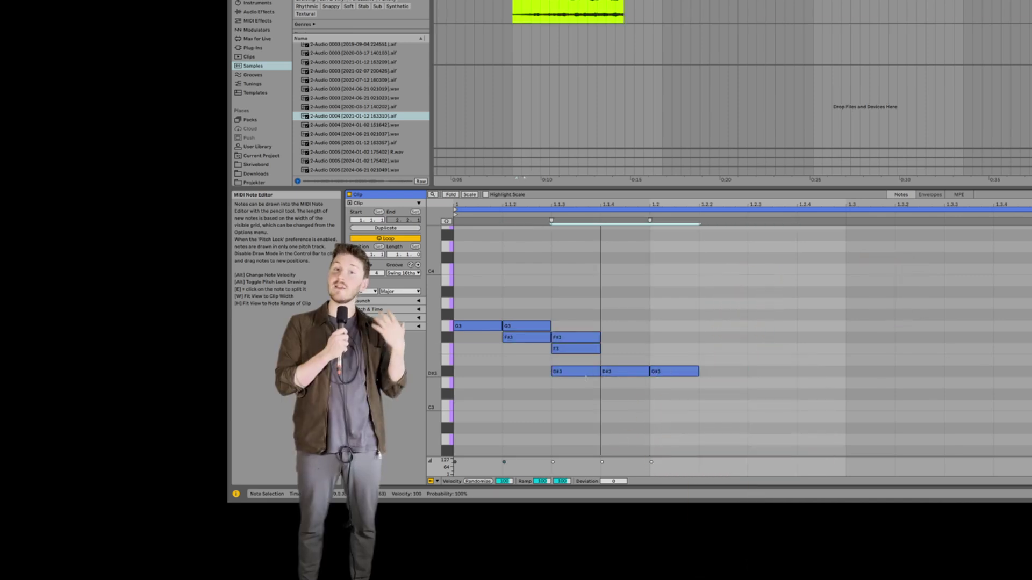
left_click(575, 383)
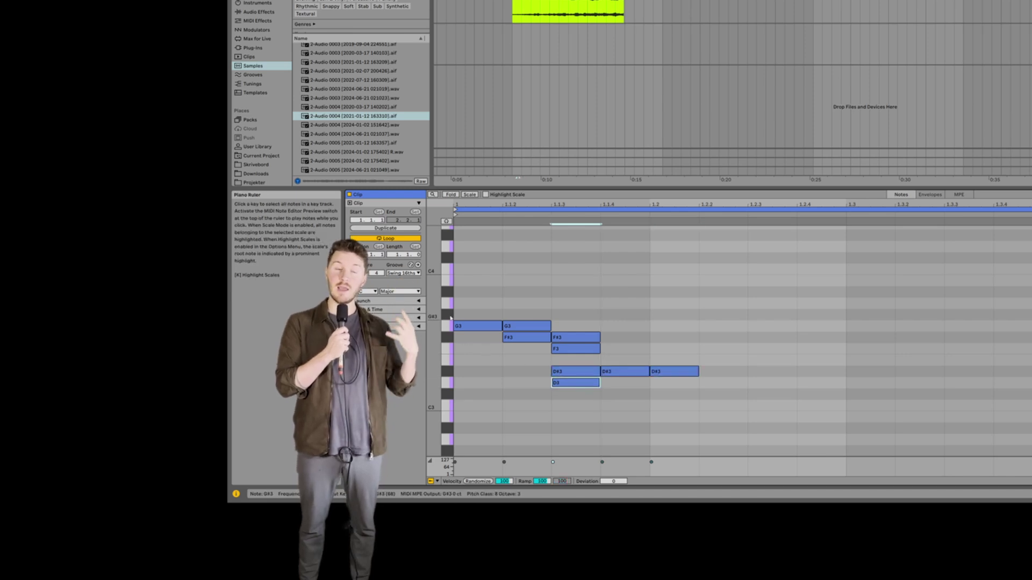
key("b")
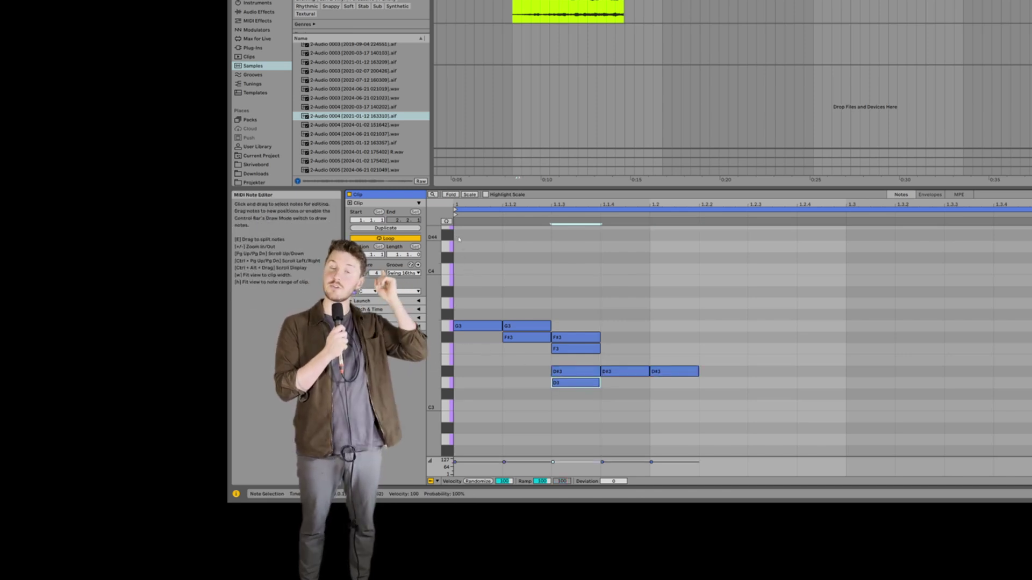
- Toggle Fold to Scale, lower a D#3 note's velocity, and lengthen the second G3 to 1.2
left_click(469, 195)
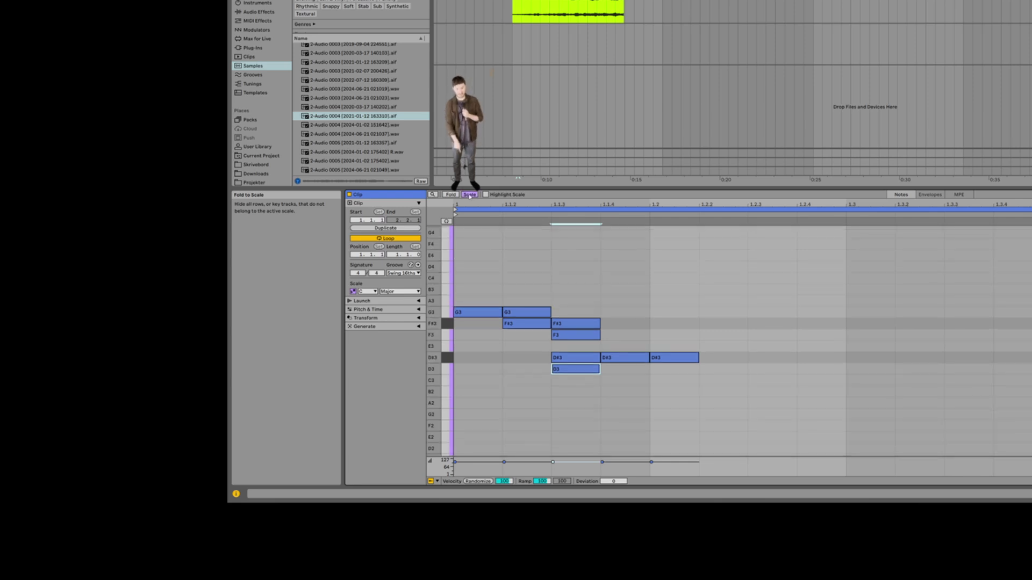
left_click(469, 195)
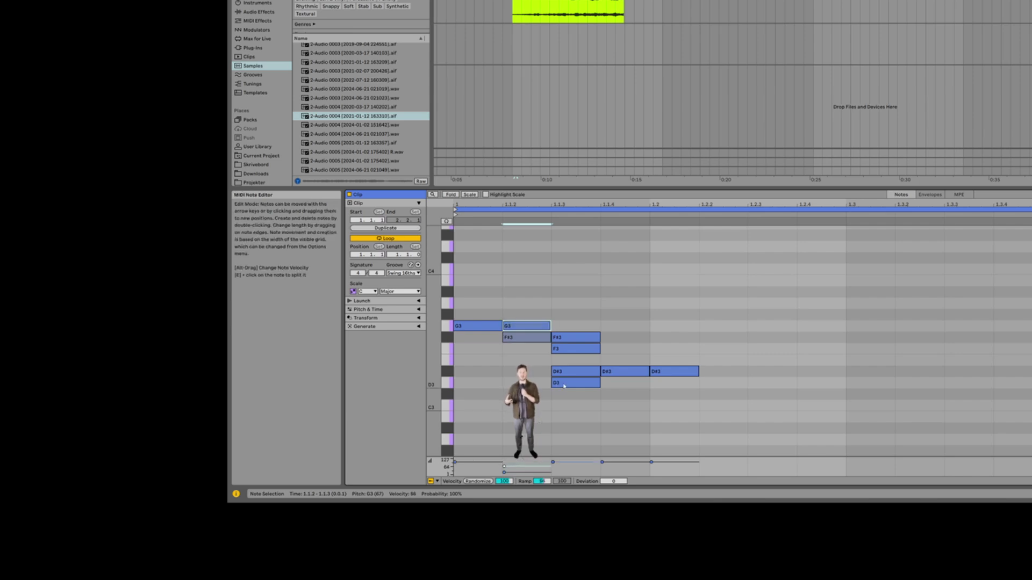
left_click(553, 462)
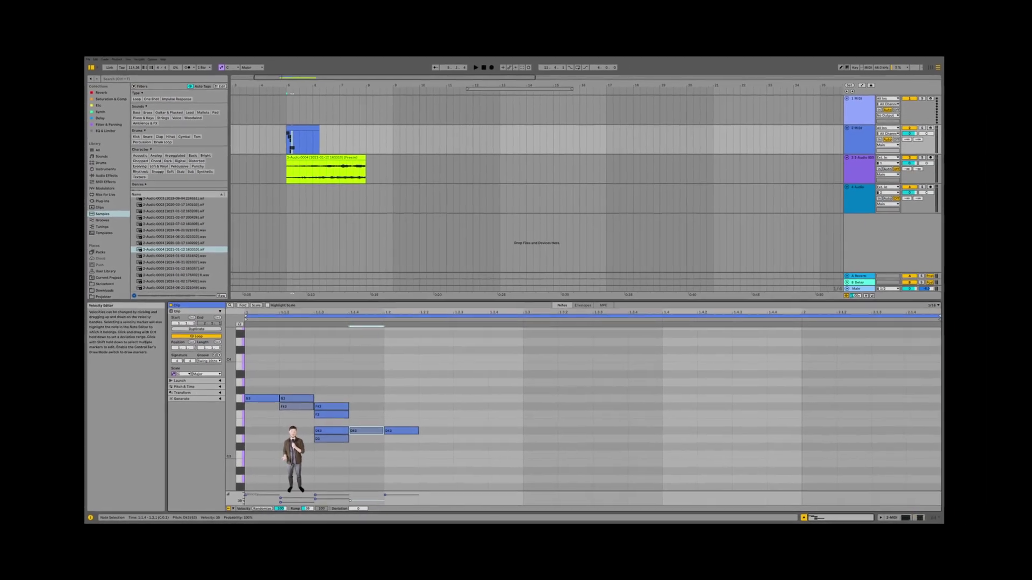
left_click_drag(603, 466, 602, 470)
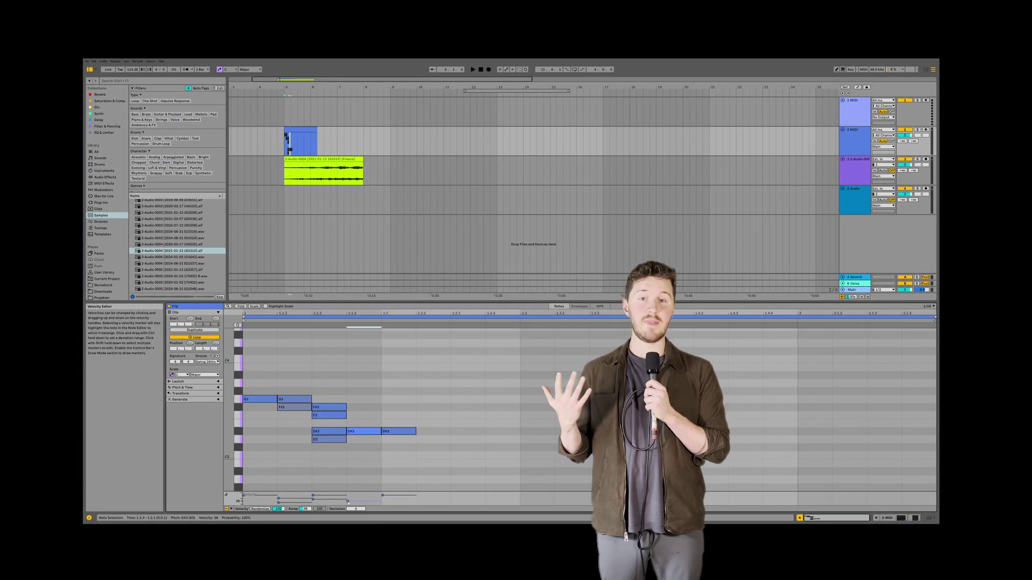
left_click(382, 495)
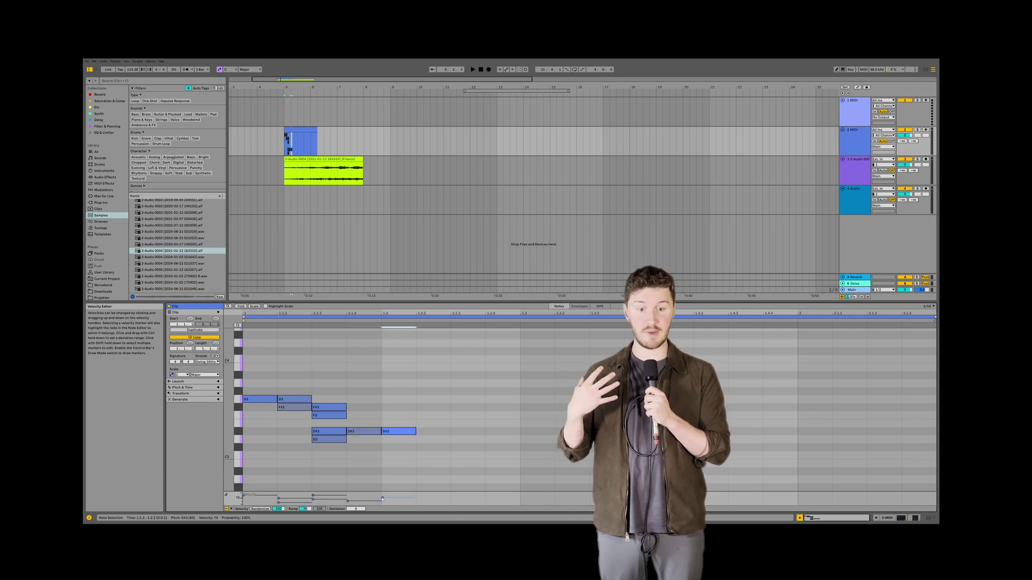
left_click_drag(311, 399, 381, 400)
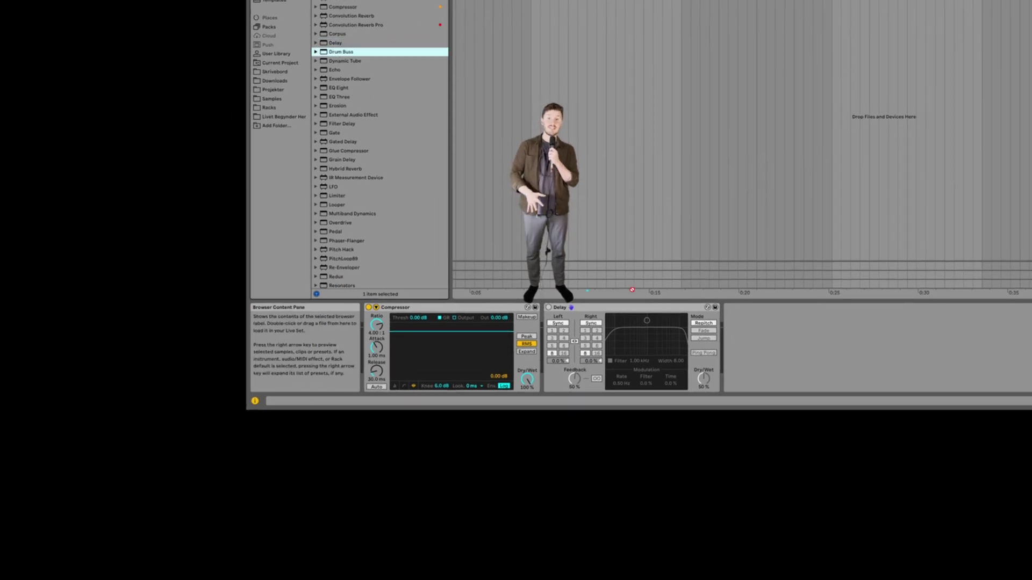
- Add Drum Buss after Delay in the chain and switch the detail area to Clip View
left_click_drag(744, 334, 742, 334)
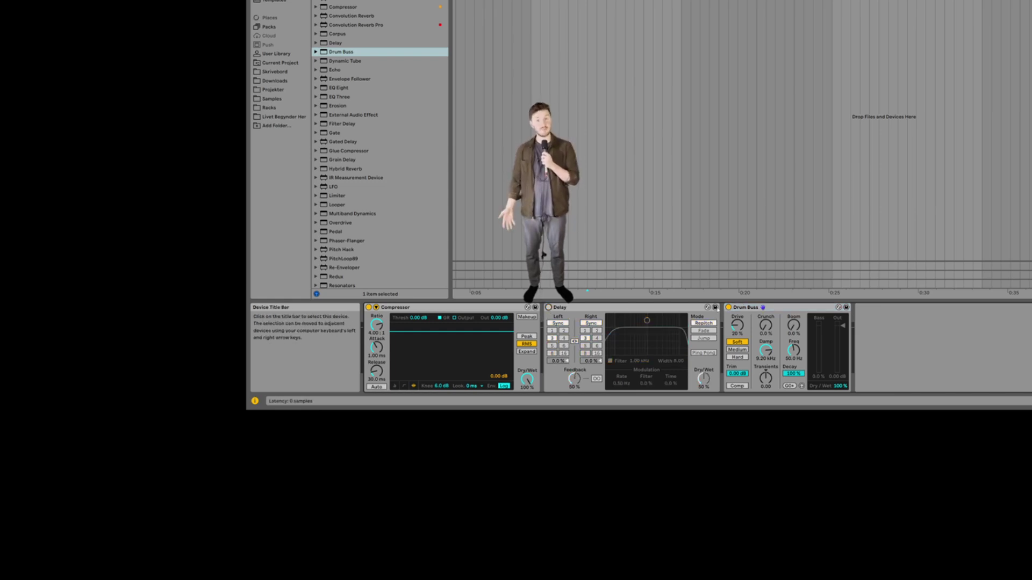
key("shift+Tab")
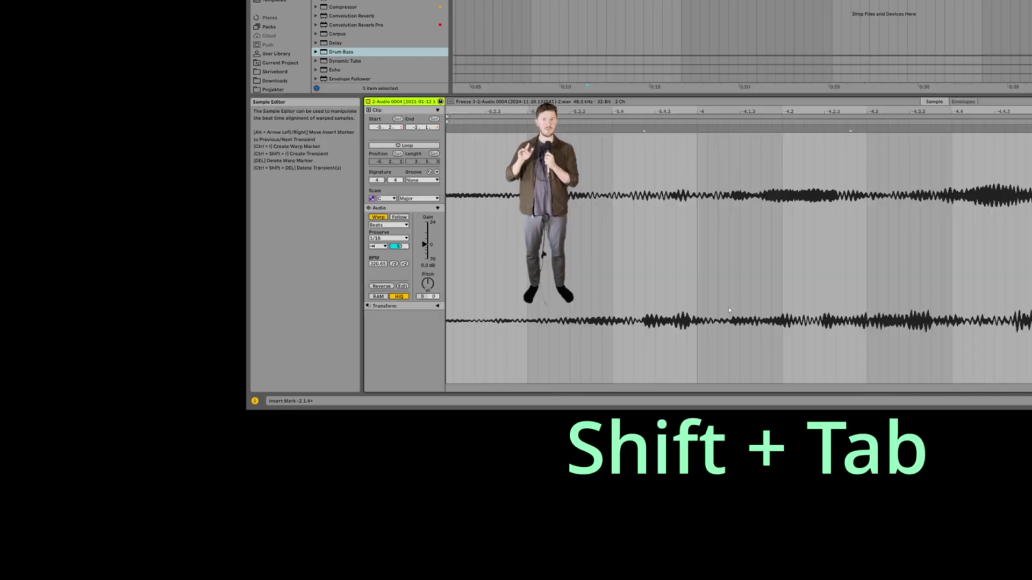
- Enter the ROCKETMAN cheat so CJ gets a jetpack, then lift off over the street
key("shift+Tab")
key("shift+Tab")
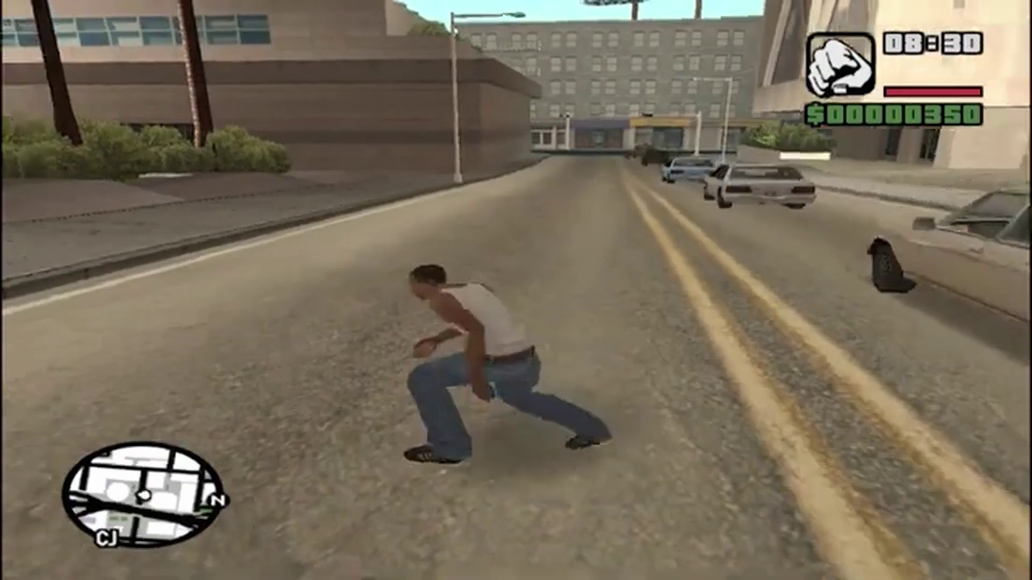
type("rocketman")
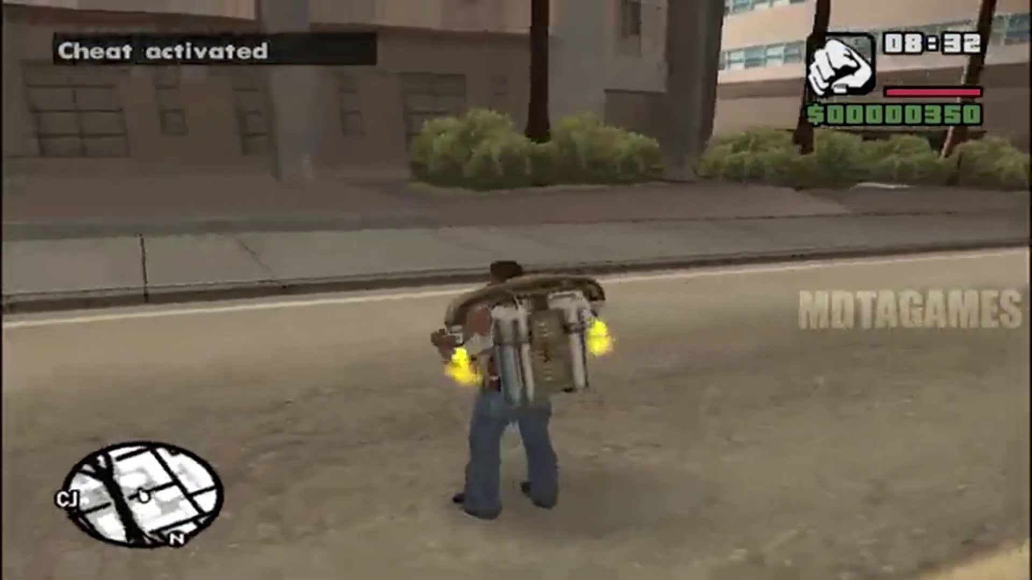
type("w")
key("space")
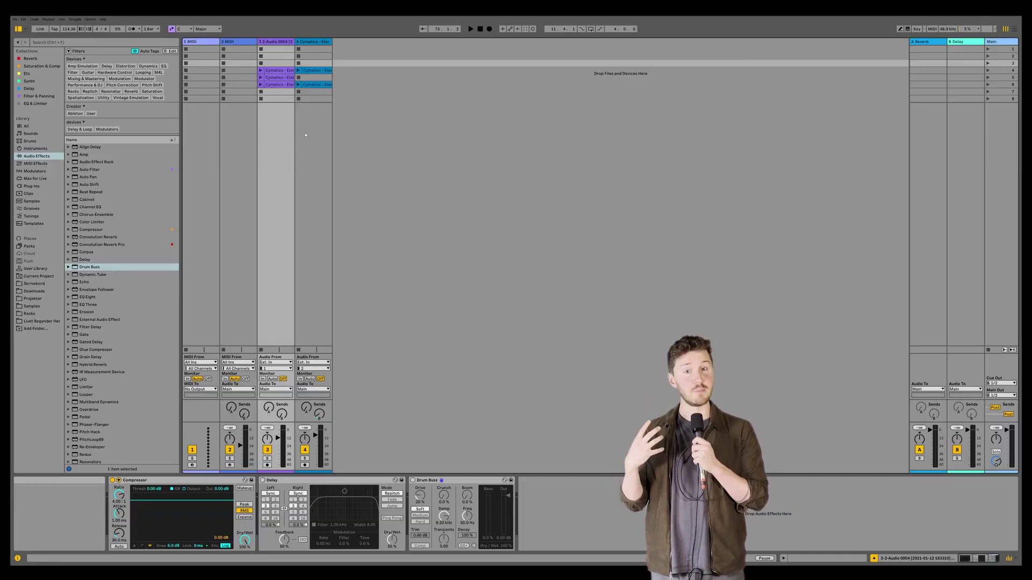
- Select tracks 2, 1 and 3 in turn to view each track's devices
left_click(242, 134)
left_click(206, 135)
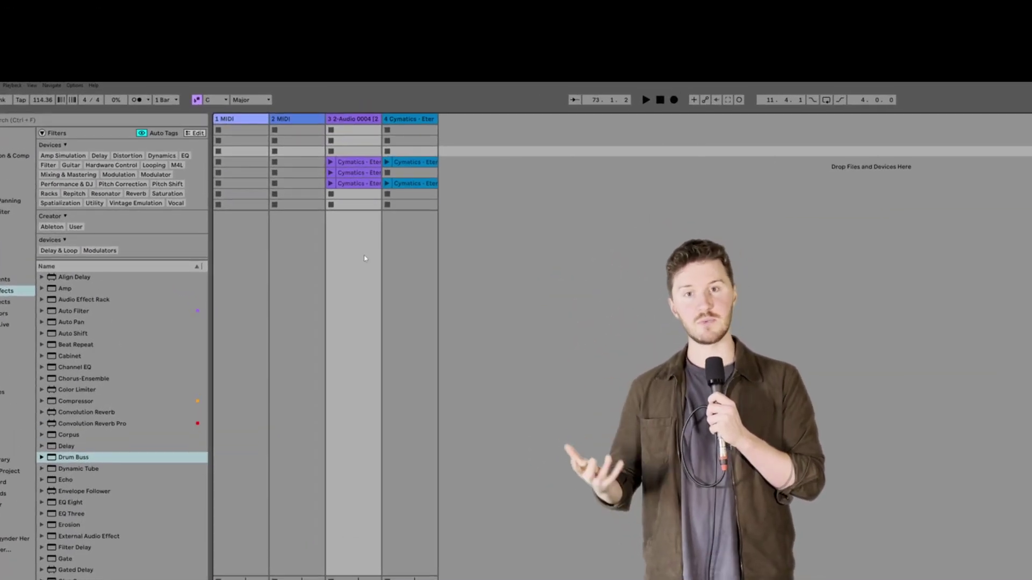
left_click(304, 247)
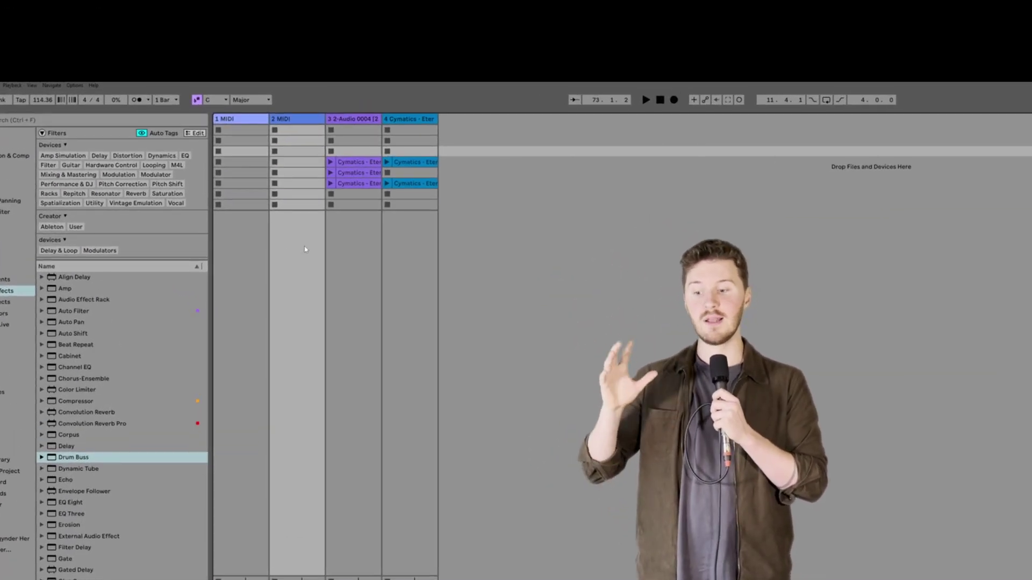
left_click(242, 242)
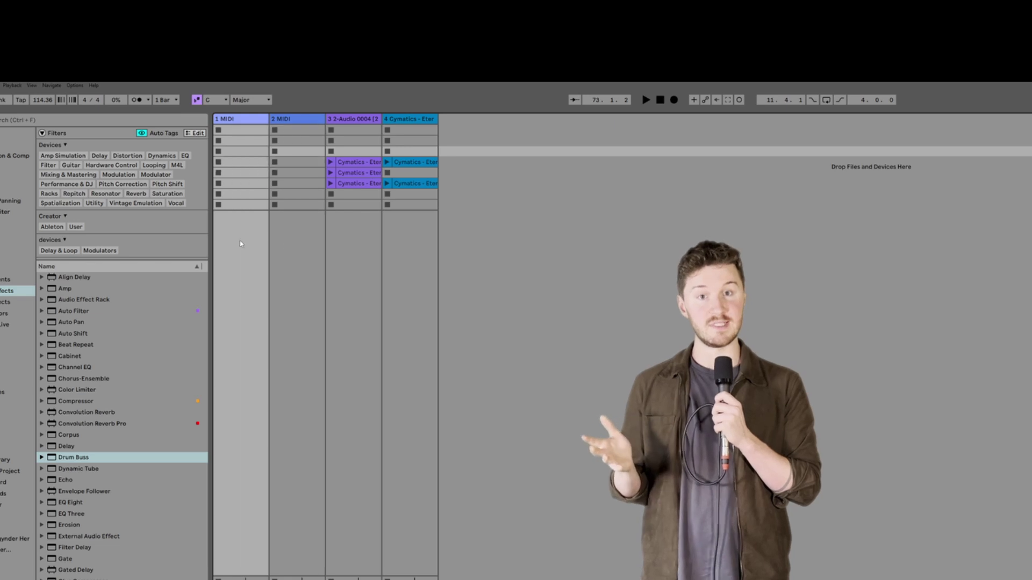
left_click(351, 246)
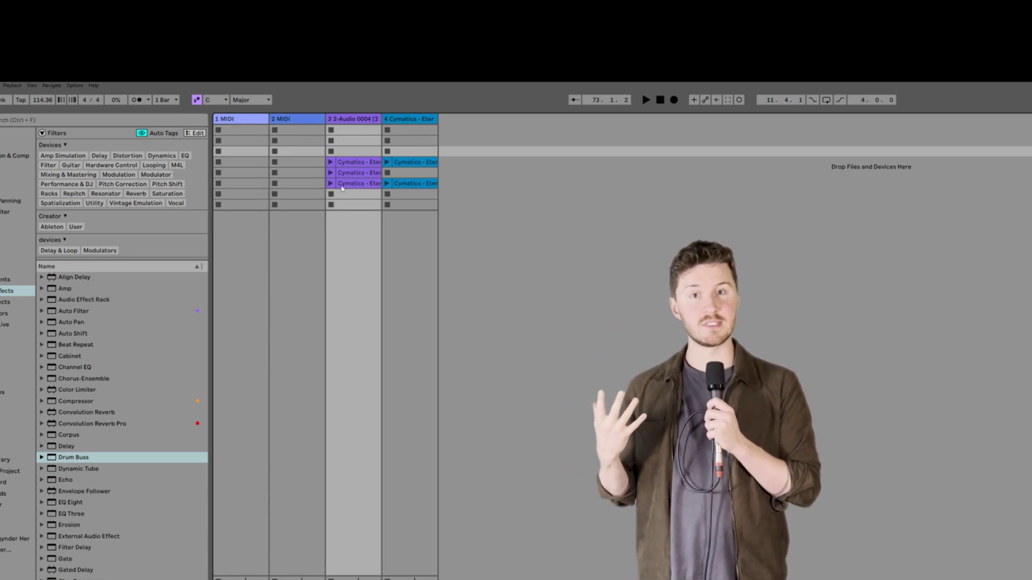
- Step through the clip slots in tracks 3 and 4 down to row 3
left_click(349, 137)
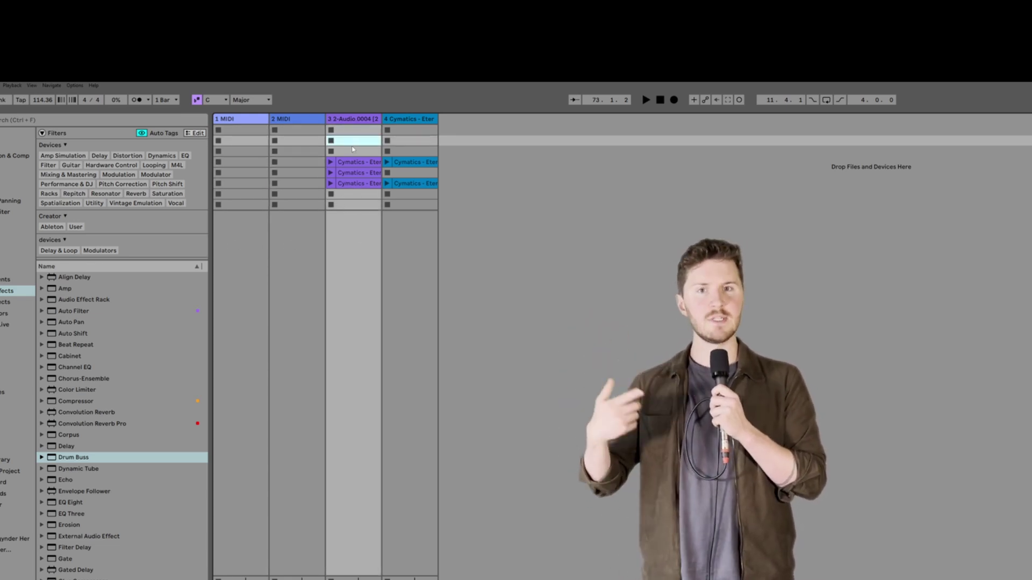
left_click(354, 153)
left_click(404, 135)
left_click(395, 141)
left_click(386, 153)
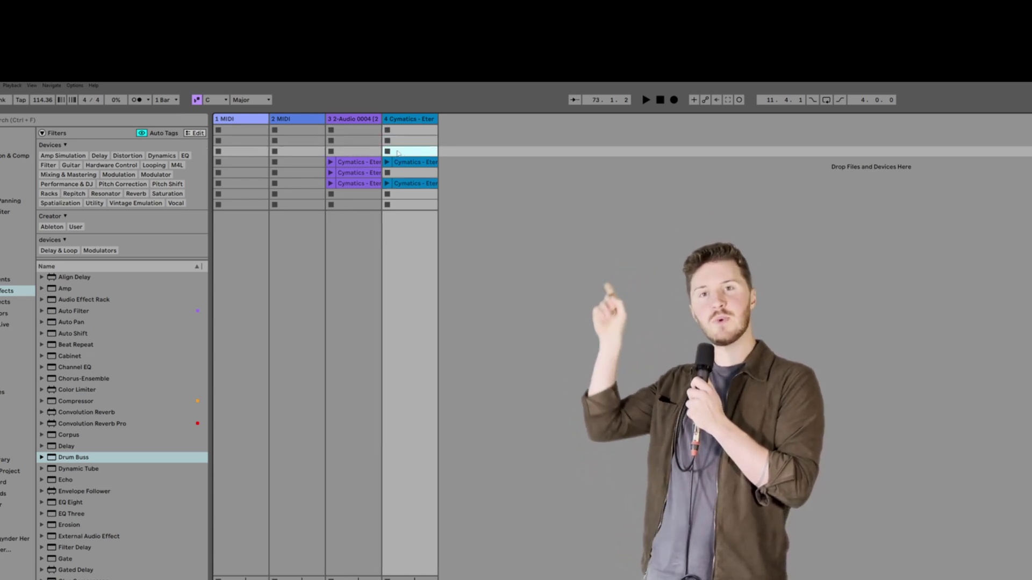
- Launch the Cymatics clips in tracks 3 and 4, then select the track 3 audio clip
left_click(330, 173)
left_click(330, 183)
left_click(387, 183)
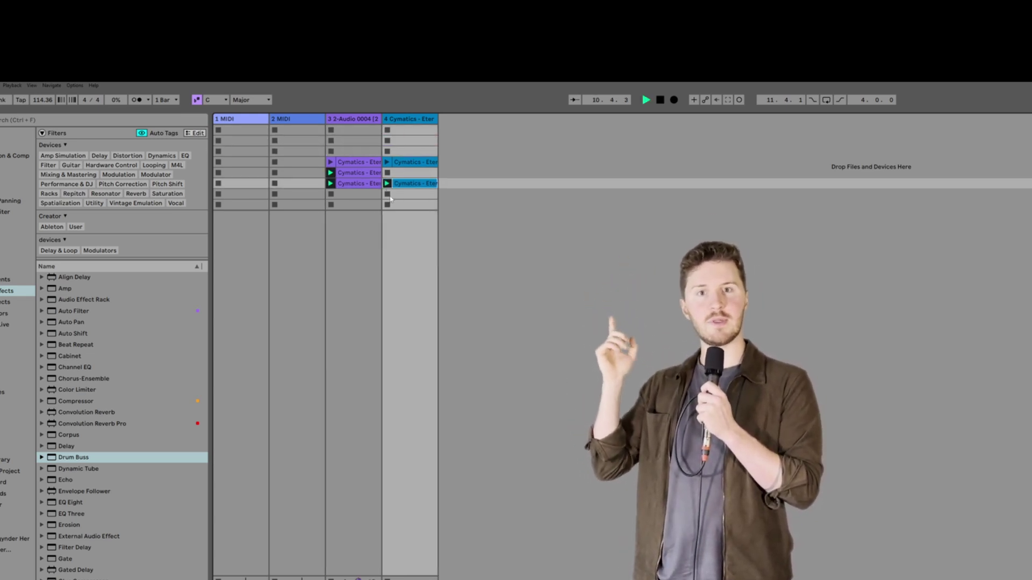
left_click(330, 162)
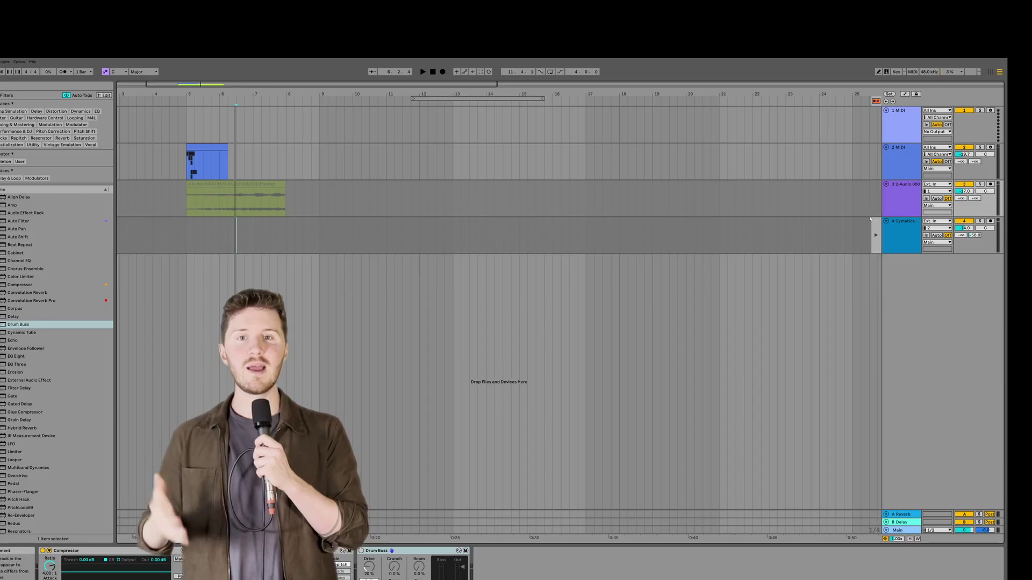
left_click(277, 184)
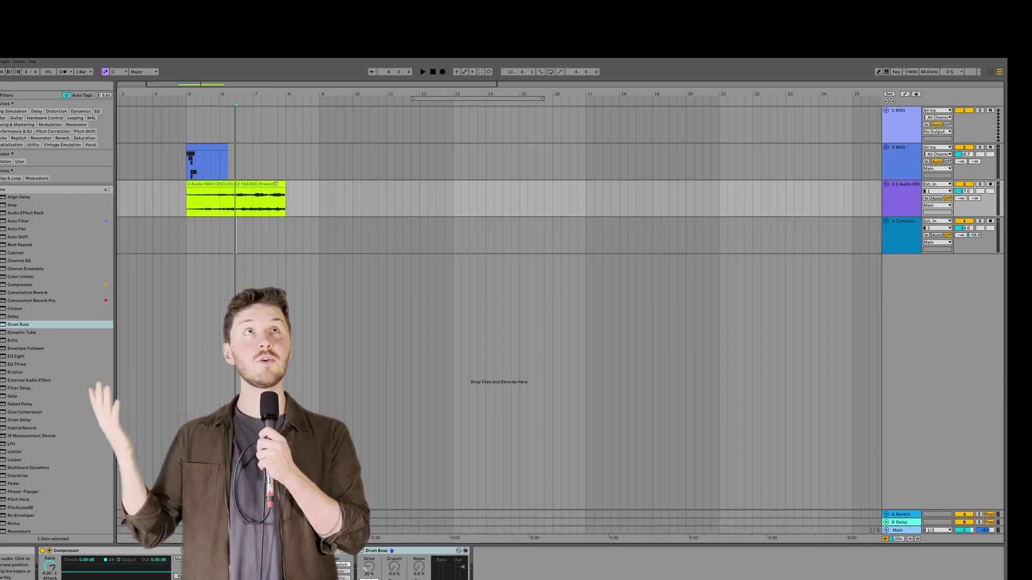
- Shift the track 3 audio clip and track 2 MIDI clip about a beat later, then toggle views
left_click_drag(277, 184, 302, 184)
left_click_drag(194, 163, 210, 163)
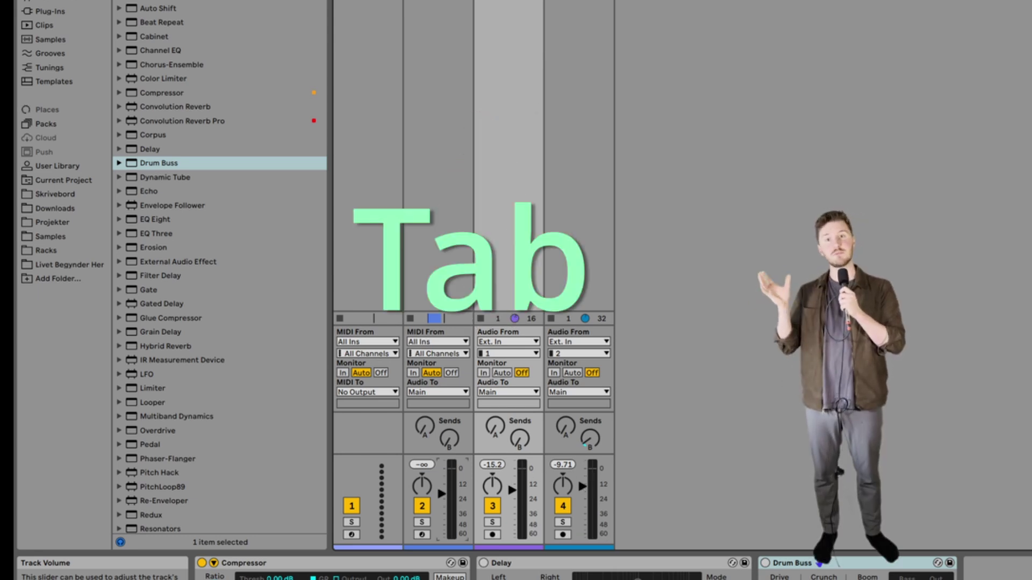
key("Tab")
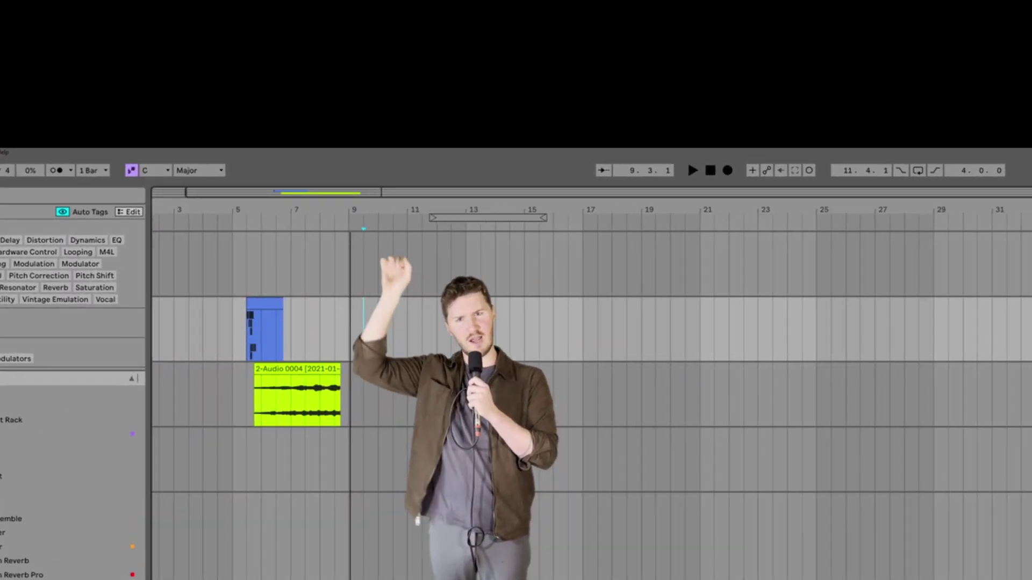
- Place the insert point at bar 7 and zoom the arrangement in around bars 5–8
scroll(308, 240, "down", 5)
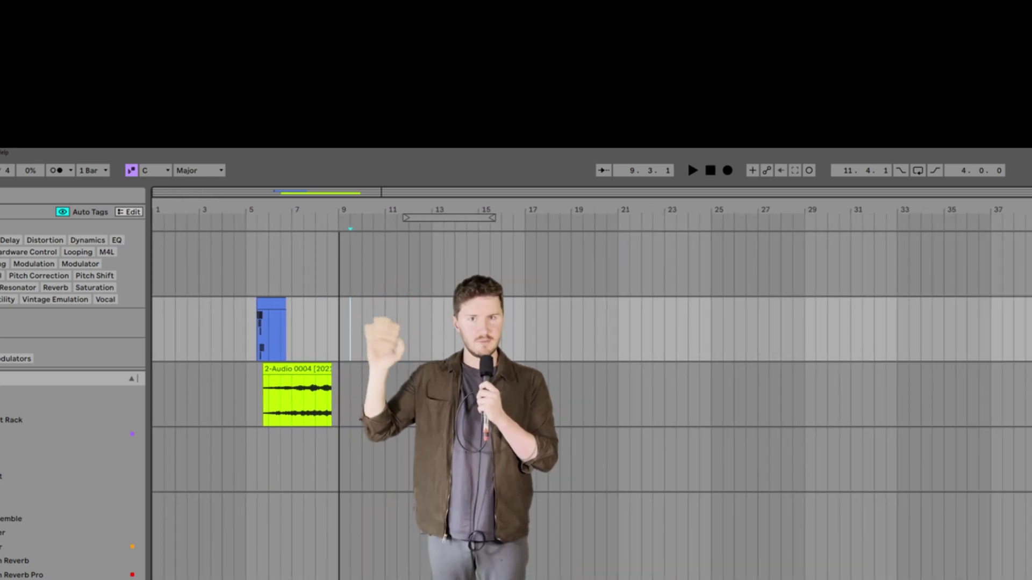
left_click(302, 333)
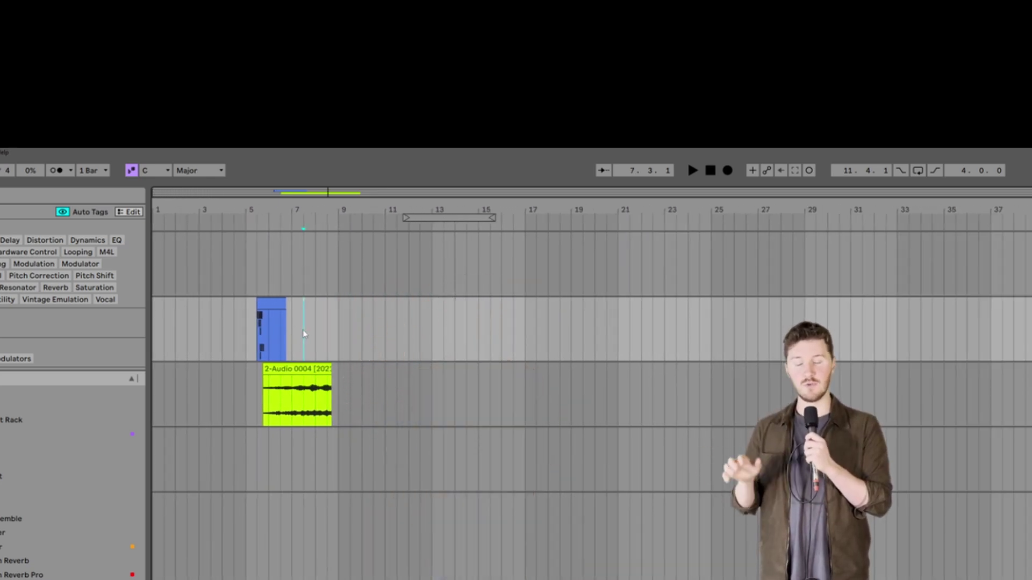
scroll(303, 334, "up", 8)
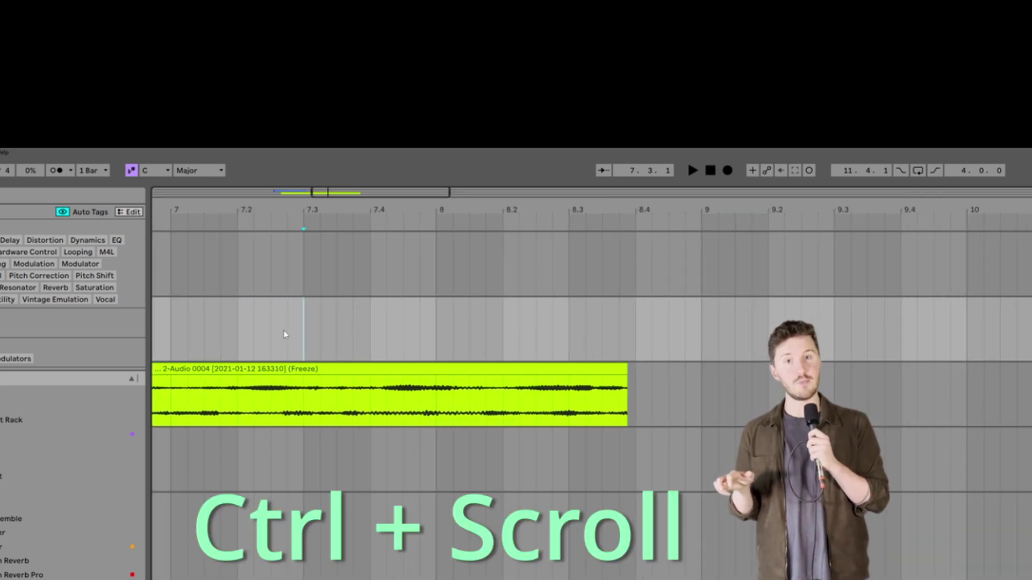
scroll(258, 335, "down", 9)
scroll(193, 336, "up", 6)
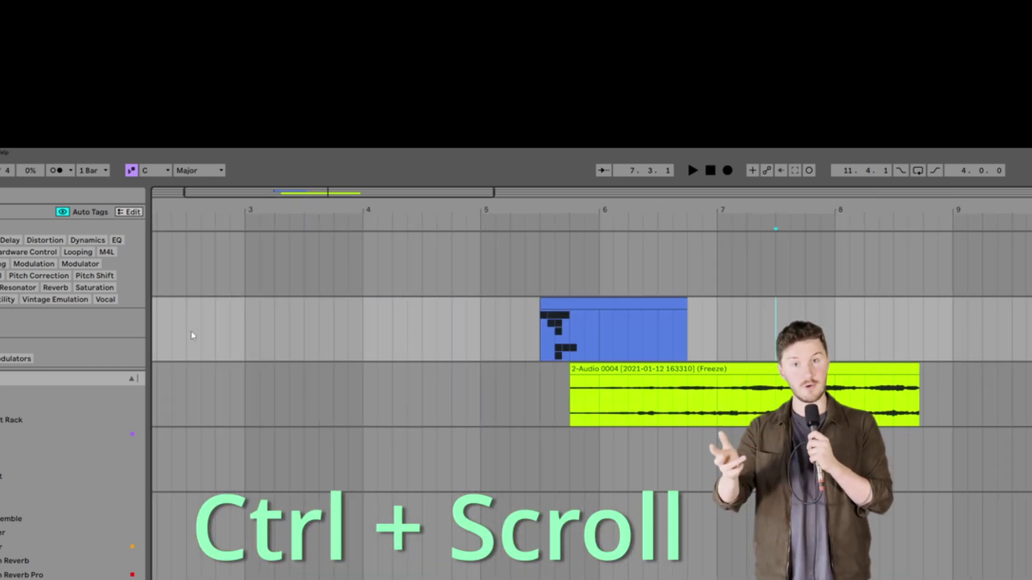
scroll(192, 335, "down", 3)
scroll(470, 339, "up", 3)
scroll(469, 338, "down", 6)
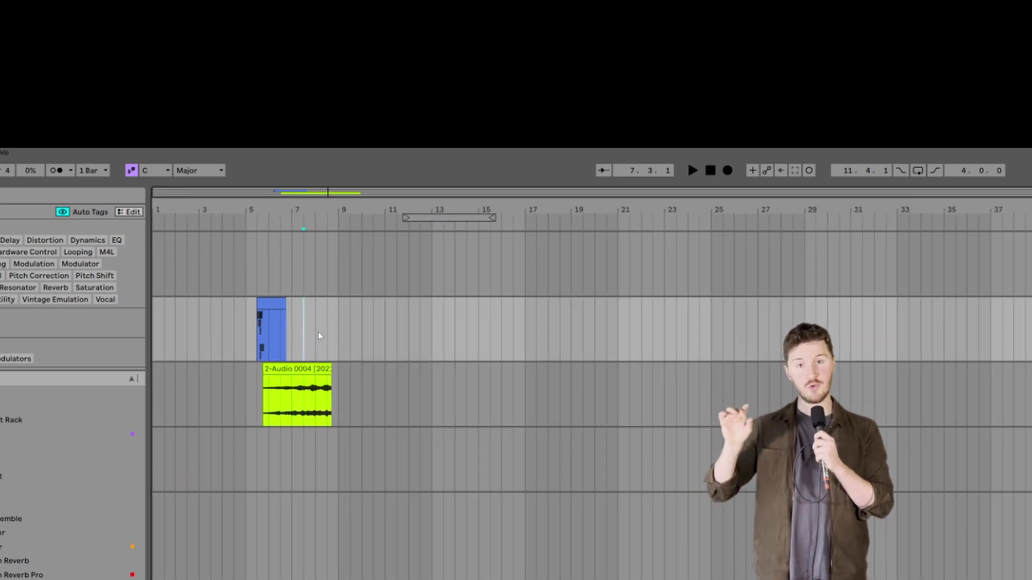
left_click_drag(302, 331, 838, 365)
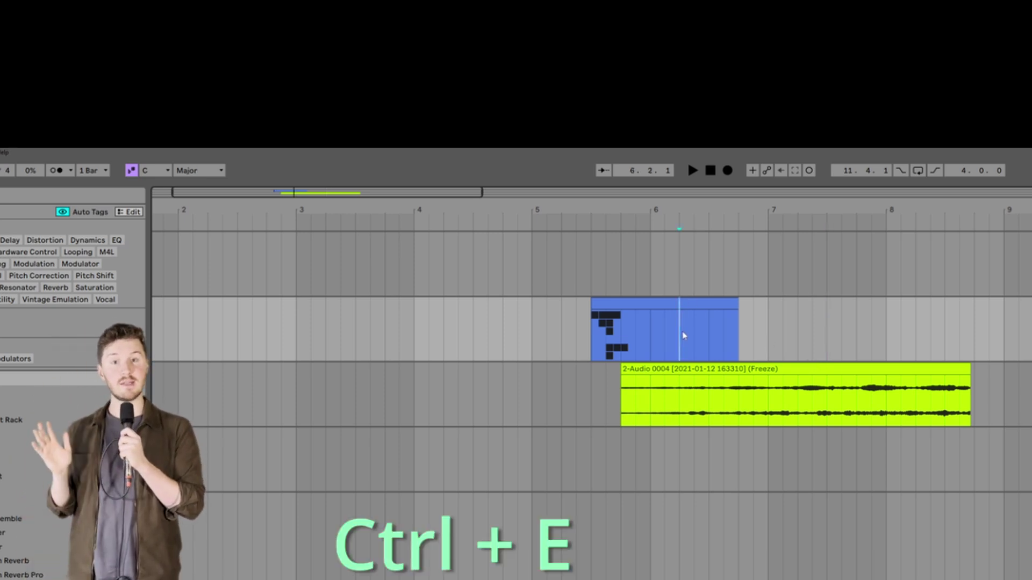
- Split the MIDI clip, move and duplicate its right part near bar 7, and insert a new track
key("ctrl+e")
left_click_drag(698, 307, 756, 306)
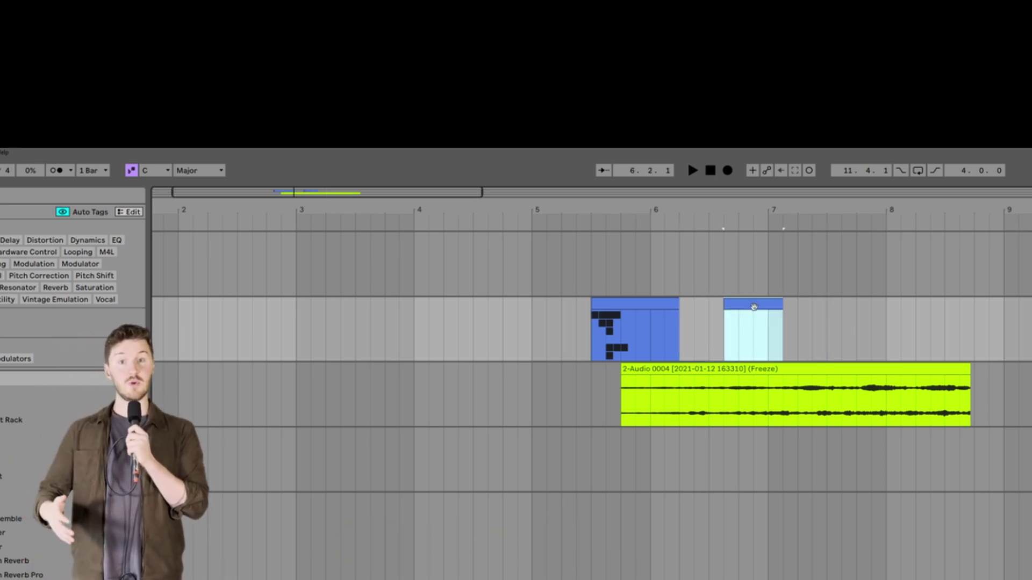
key("ctrl+d")
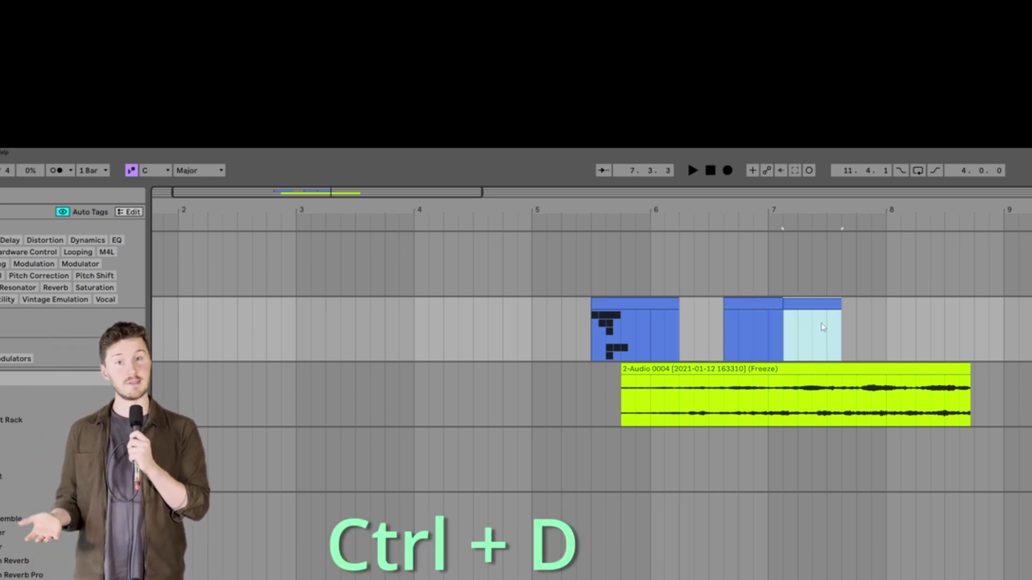
left_click(856, 329)
key("ctrl+t")
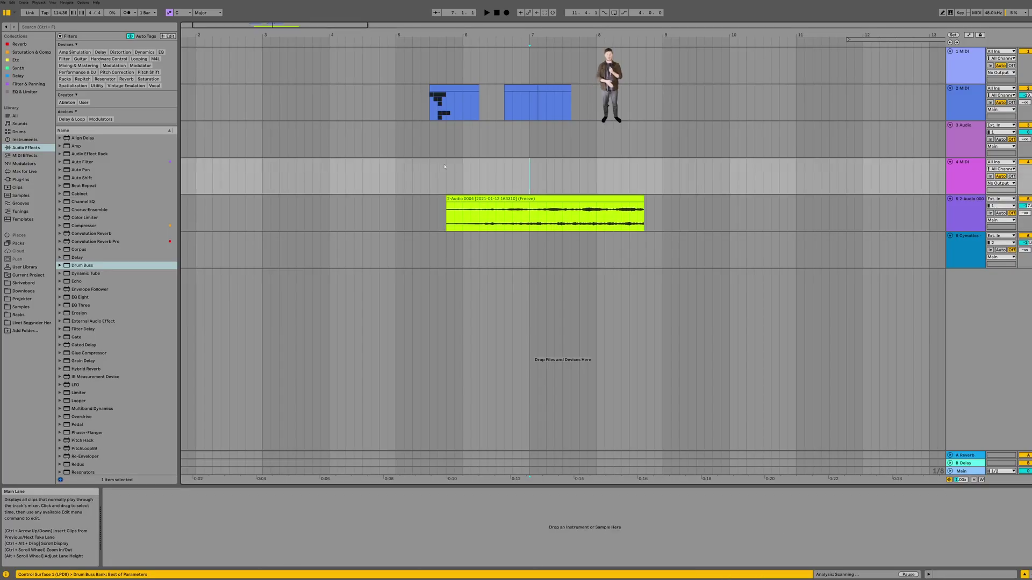
- Drag-select a four-bar range from 5.3.1 across the MIDI and audio clips
left_click_drag(431, 135, 600, 139)
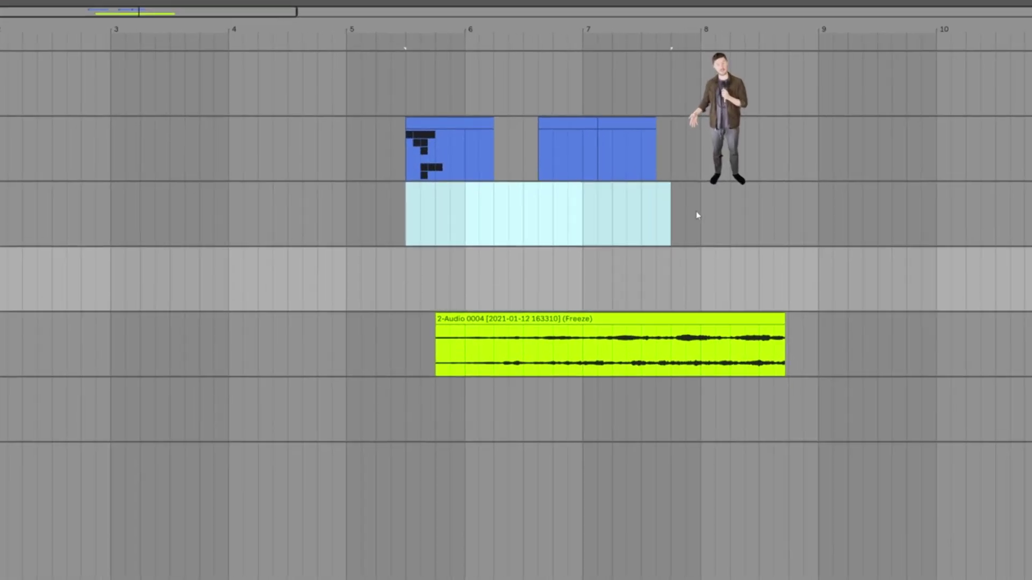
left_click_drag(835, 210, 874, 212)
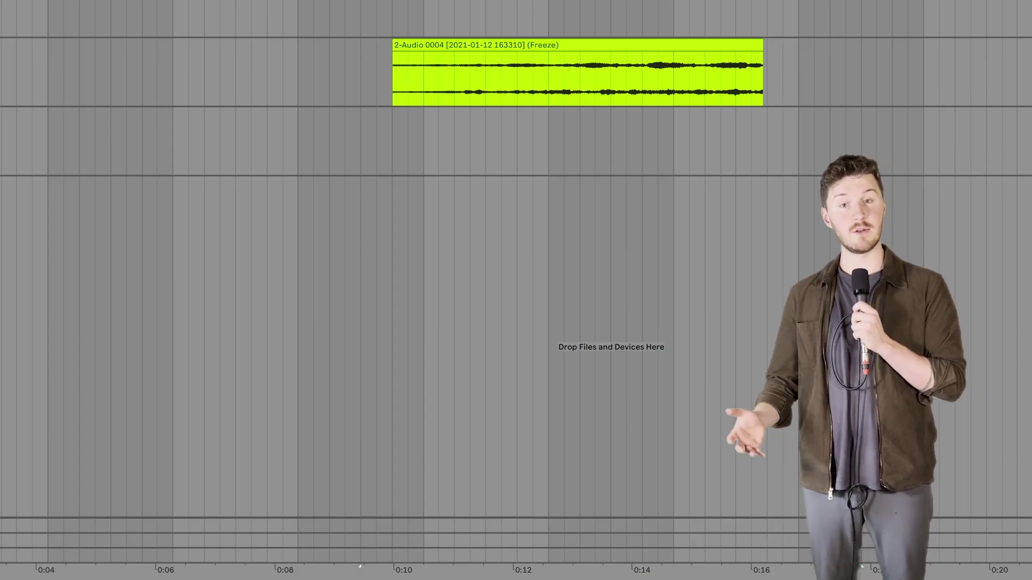
- Open File > Export Audio/Video, check Main renders as 24-bit WAV at 48000 Hz, and export
key("ctrl+shift+r")
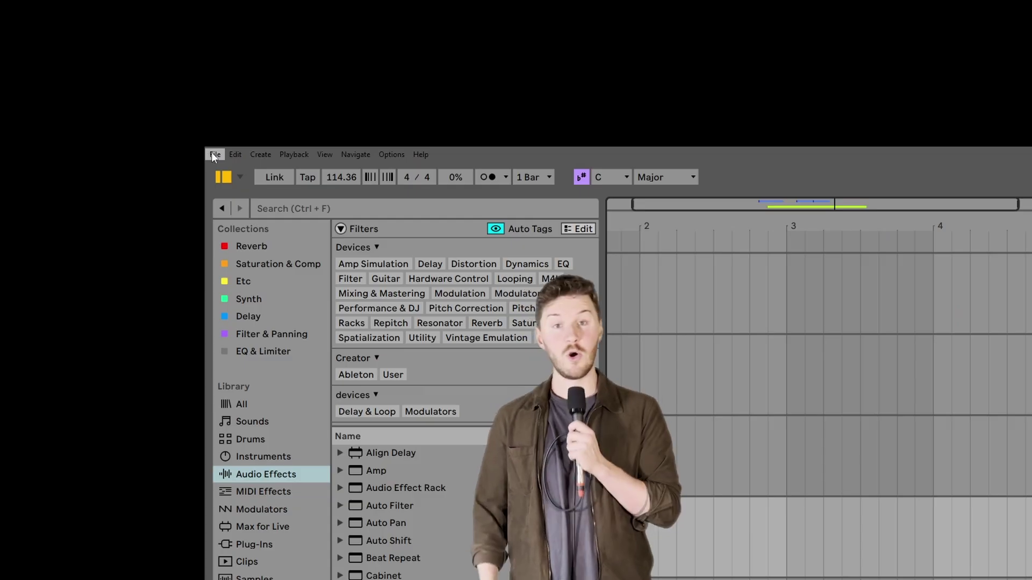
left_click(215, 154)
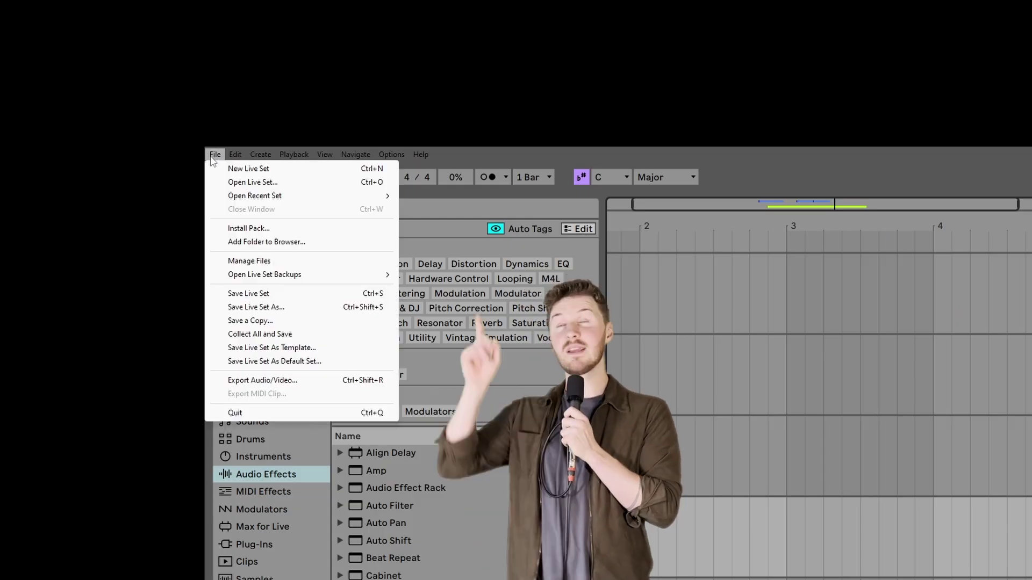
left_click(263, 381)
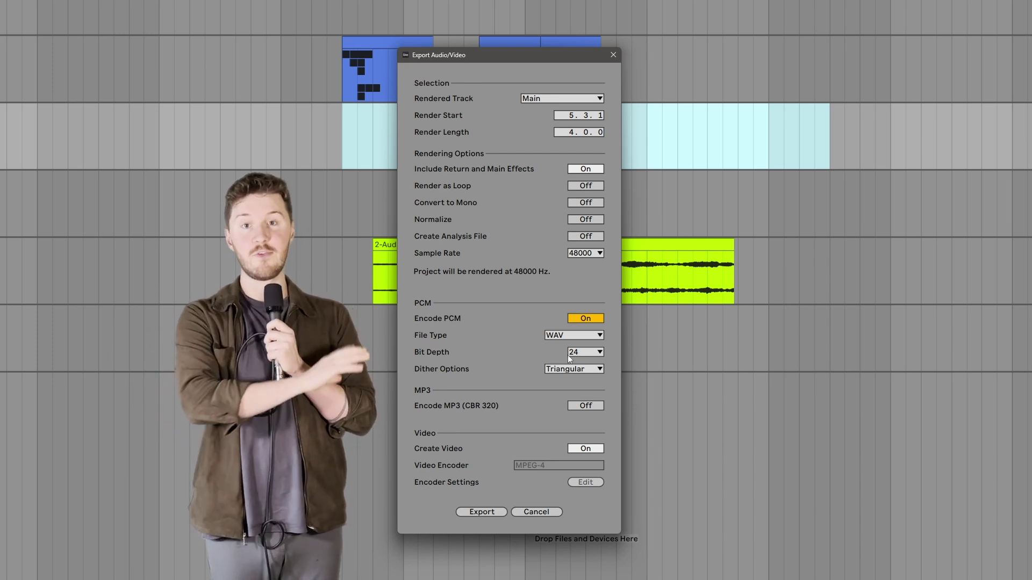
left_click(601, 252)
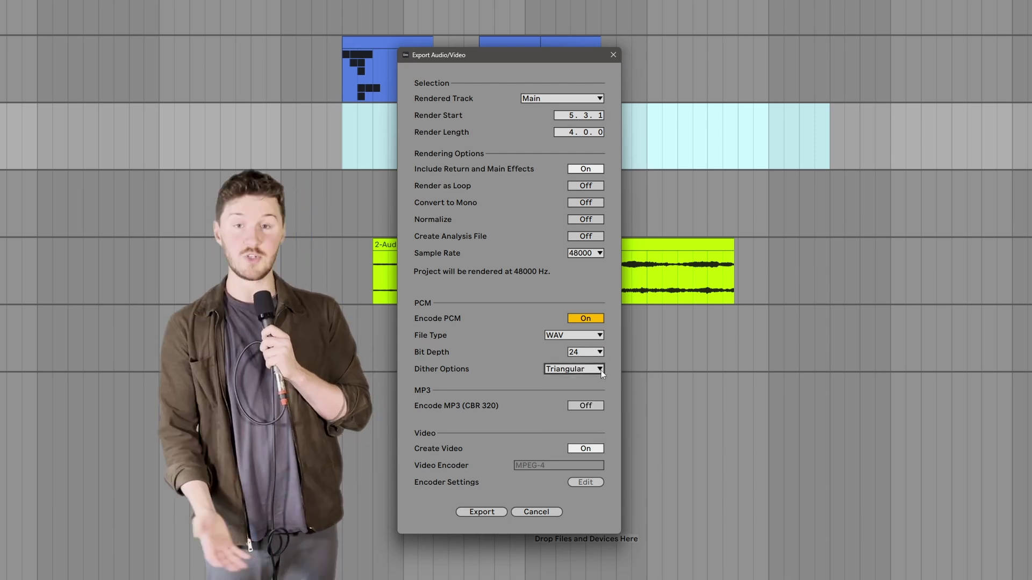
left_click(494, 512)
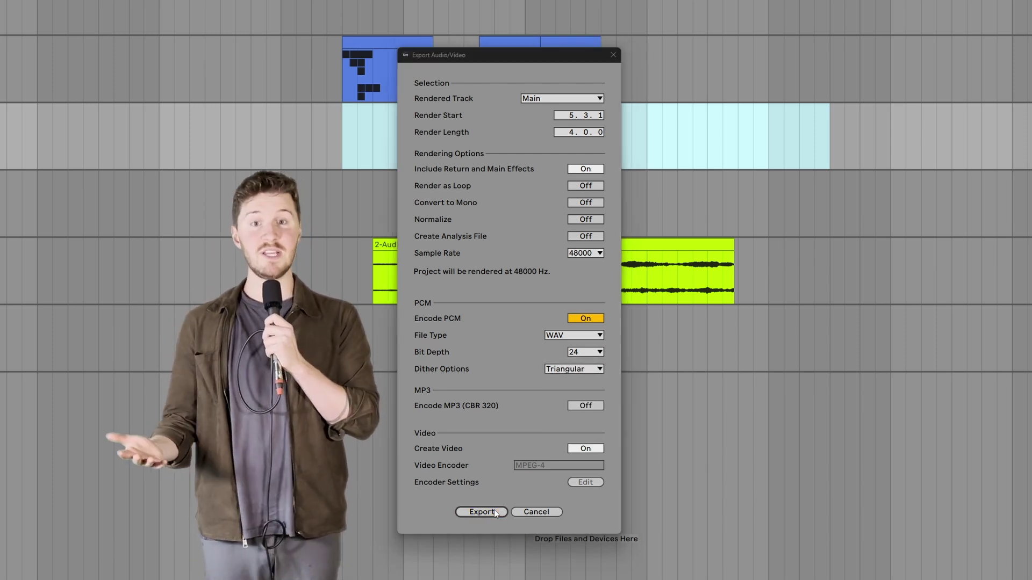